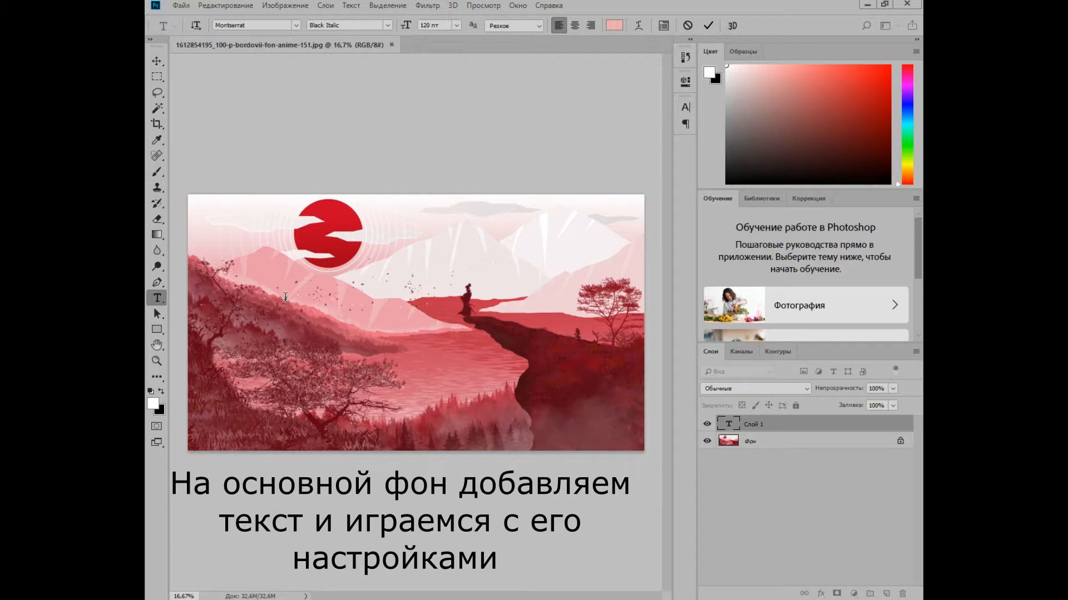
- Enter the two-line text КРУТОЕ / ПРЕВЬЮ in Montserrat Black Italic, 120 pt, and commit it
type("ример те")
key("BackSpace")
key("BackSpace")
key("BackSpace")
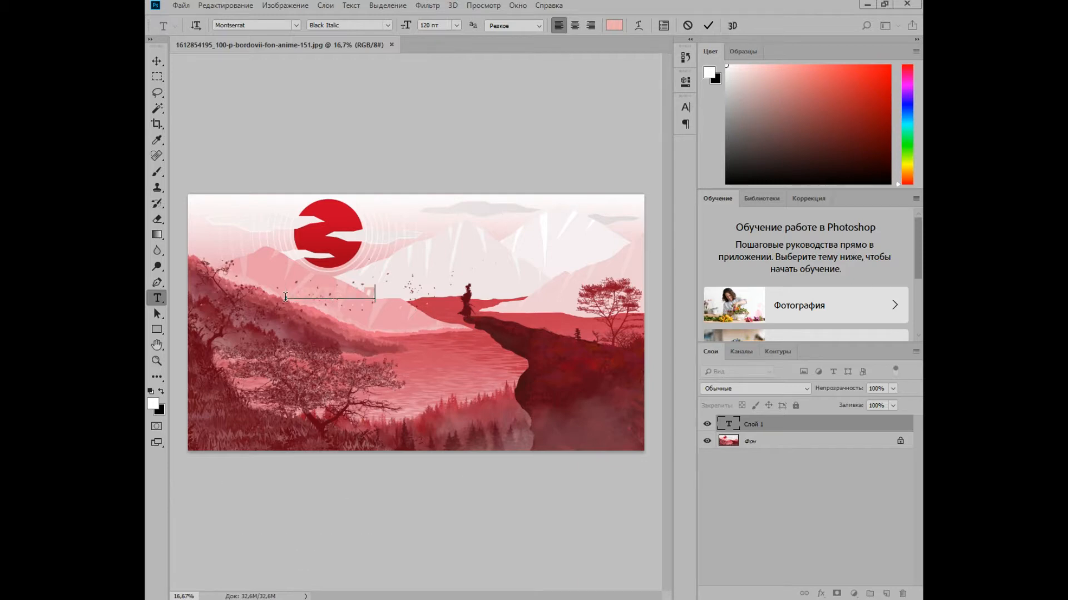
key("Return")
type("ПРЕВЬЮ")
left_click(685, 107)
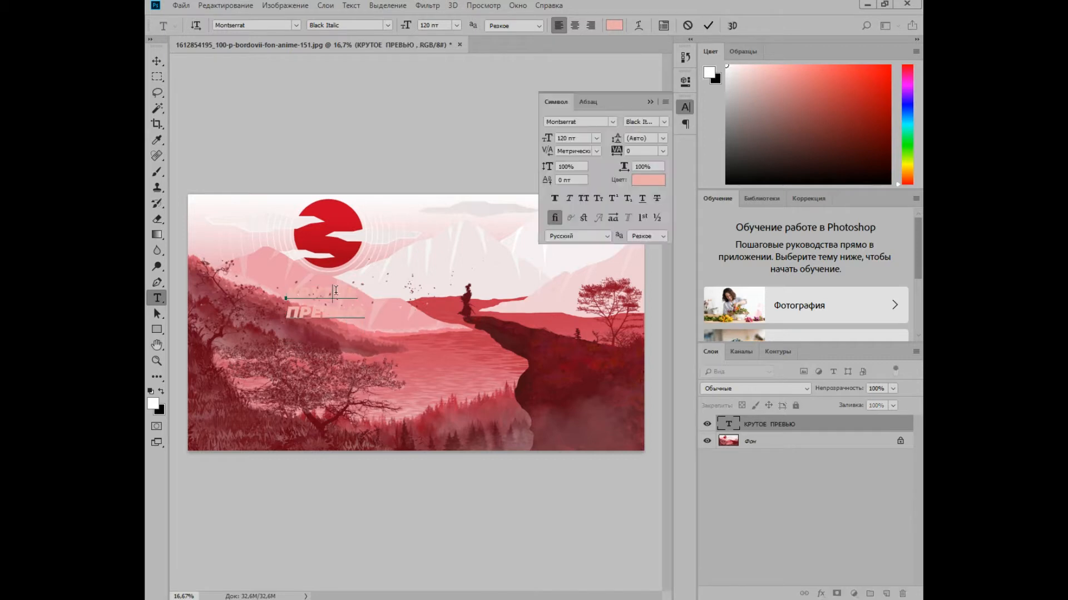
left_click(707, 28)
- Free-transform the text to about 312% width and 376% height and position it below the red sun across the lake
key("ctrl+t")
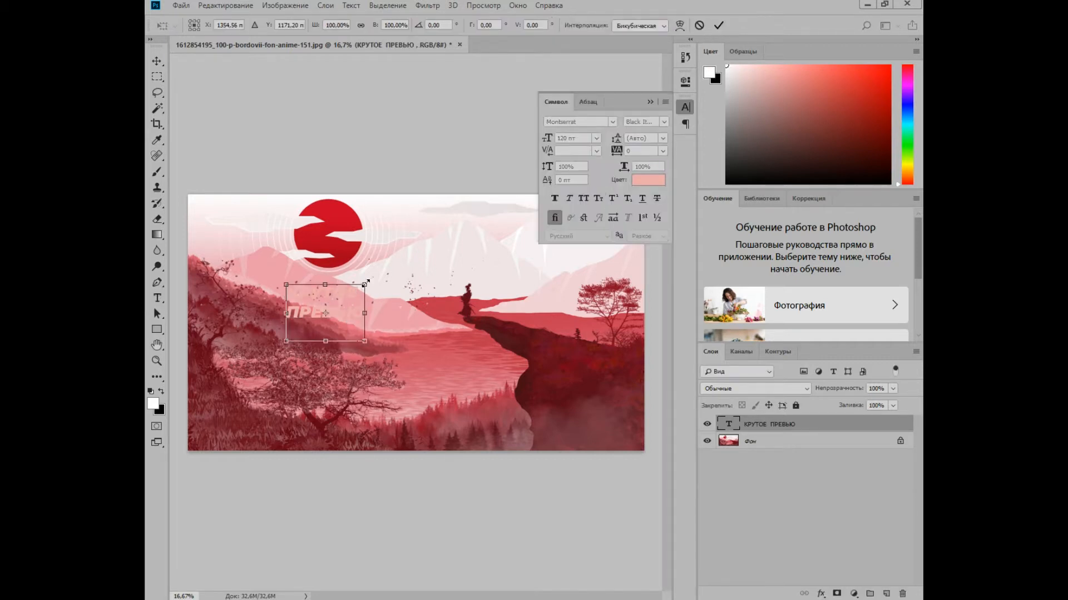
left_click_drag(369, 283, 332, 357)
left_click_drag(433, 280, 494, 246)
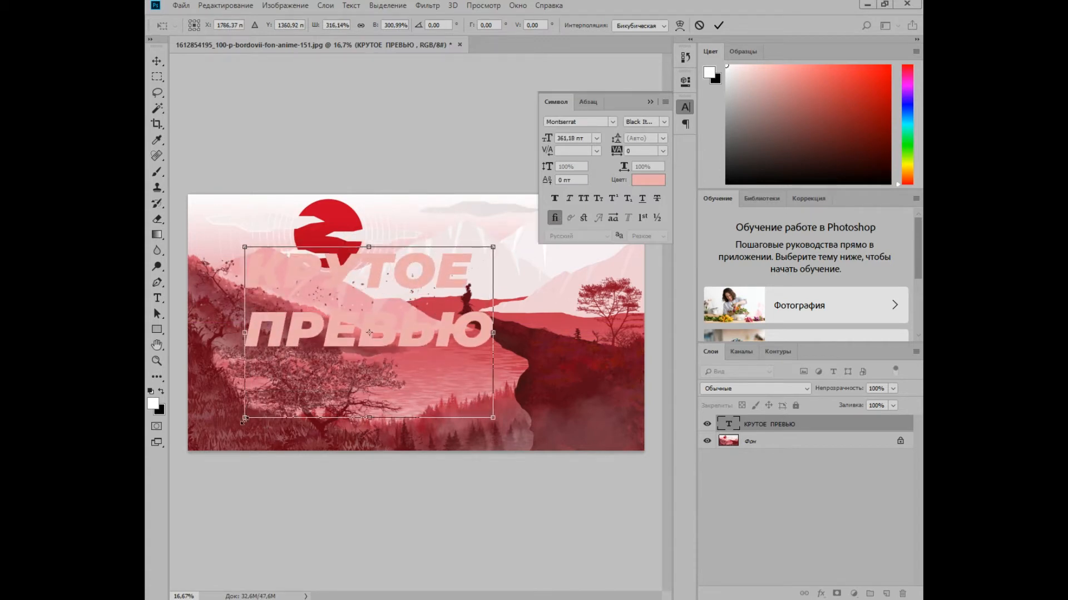
left_click_drag(243, 422, 212, 448)
left_click_drag(340, 364, 352, 369)
left_click_drag(511, 359, 469, 359)
left_click_drag(345, 259, 346, 243)
left_click_drag(363, 343, 373, 368)
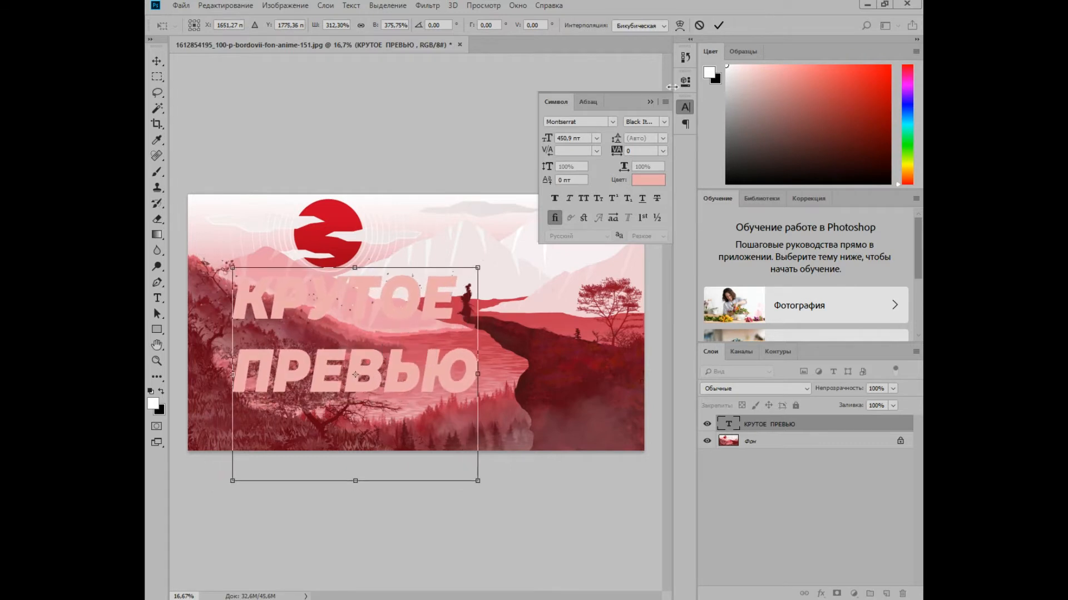
left_click(718, 25)
left_click(651, 104)
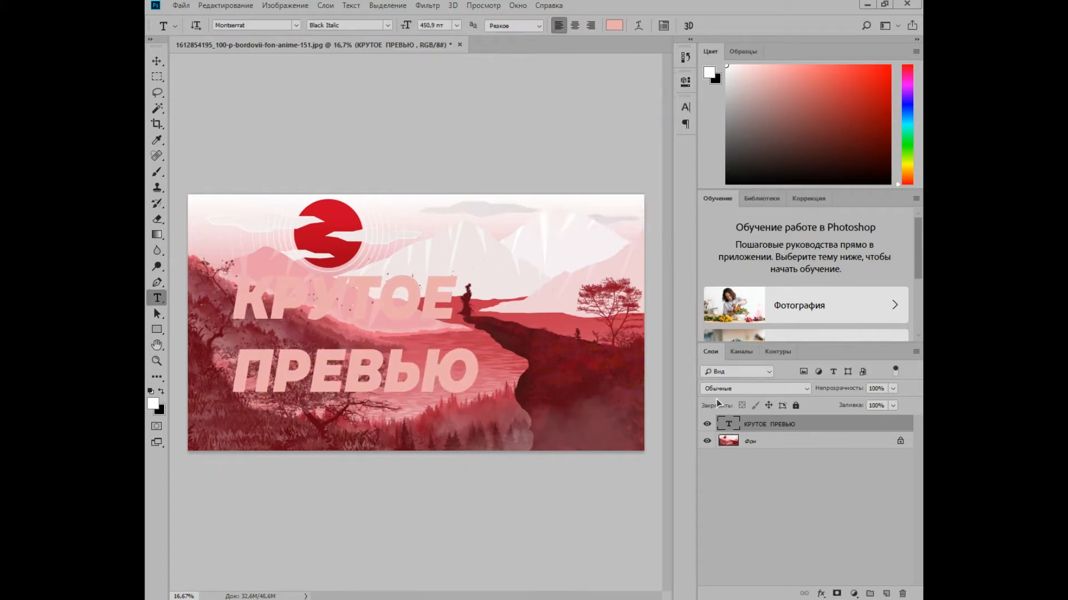
- Open the blending options of the КРУТОЕ ПРЕВЬЮ text layer and enable an Inner Bevel emboss with increased depth
double_click(735, 425)
left_click(785, 462)
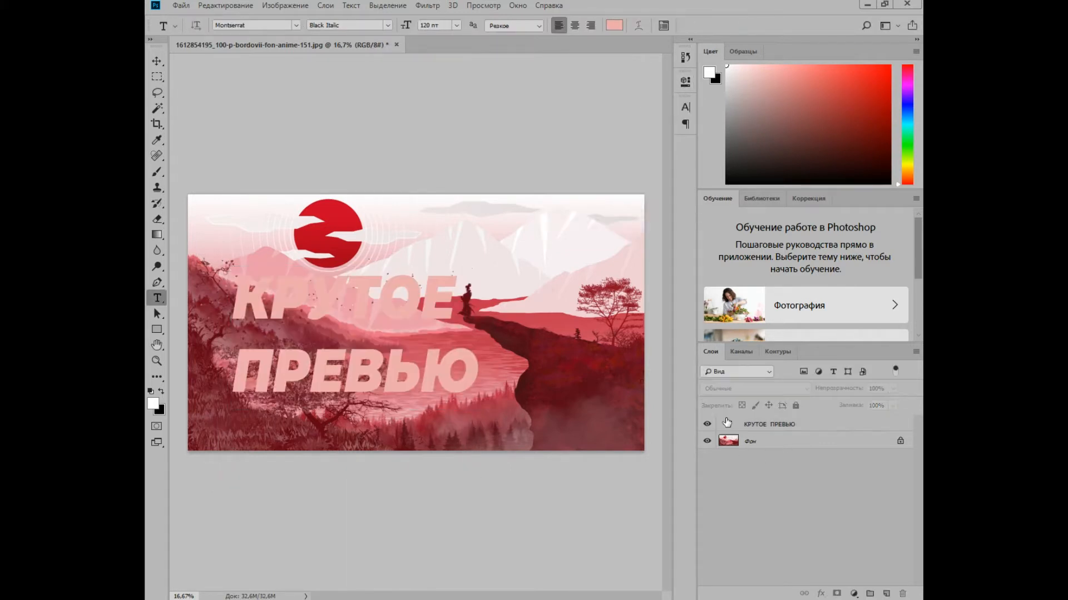
double_click(727, 424)
left_click(742, 461)
right_click(733, 426)
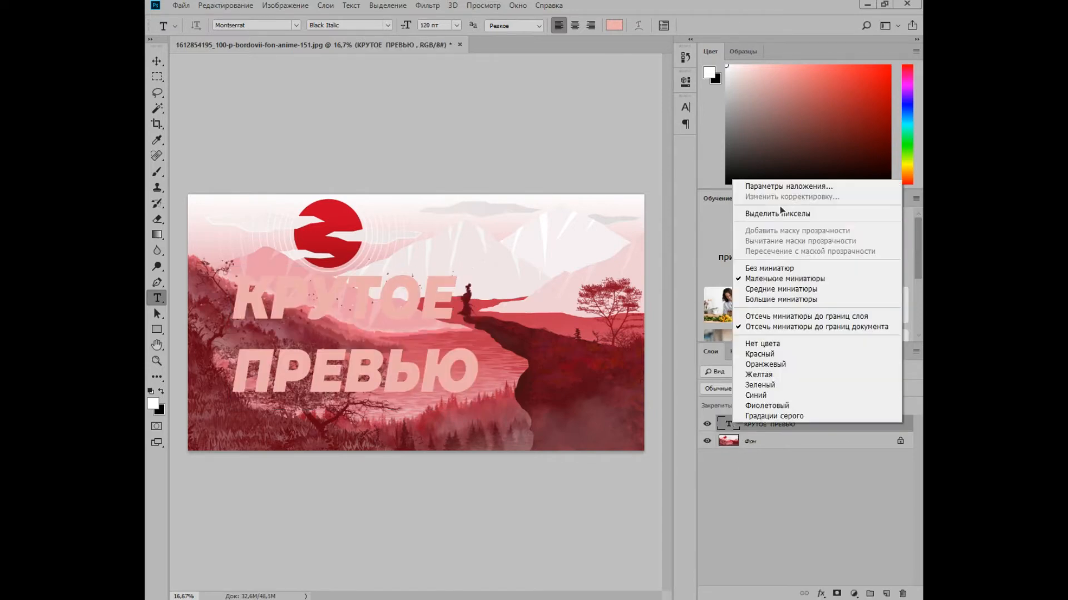
left_click(789, 187)
left_click_drag(534, 306, 541, 179)
left_click(418, 235)
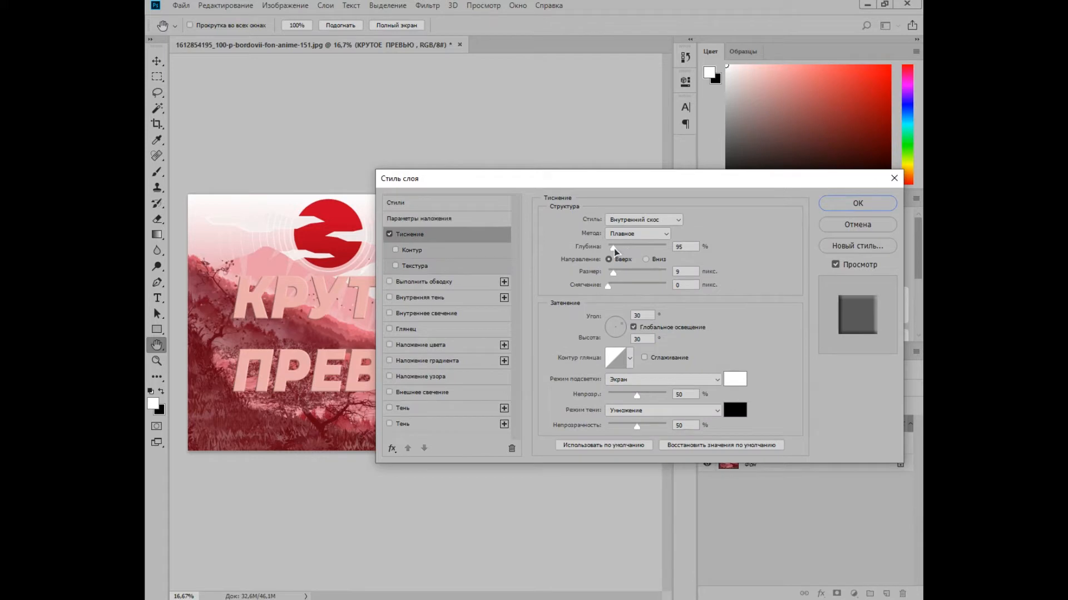
left_click_drag(614, 248, 628, 250)
- Add a texture without the contour to the bevel, setting its scale to 21% and reducing its depth
left_click(425, 252)
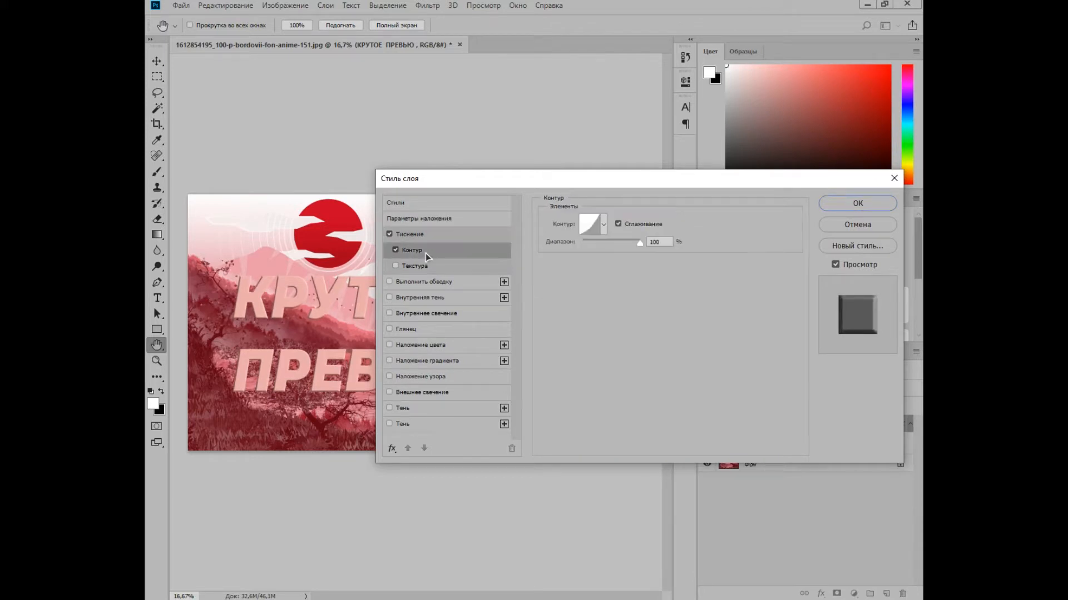
left_click(452, 268)
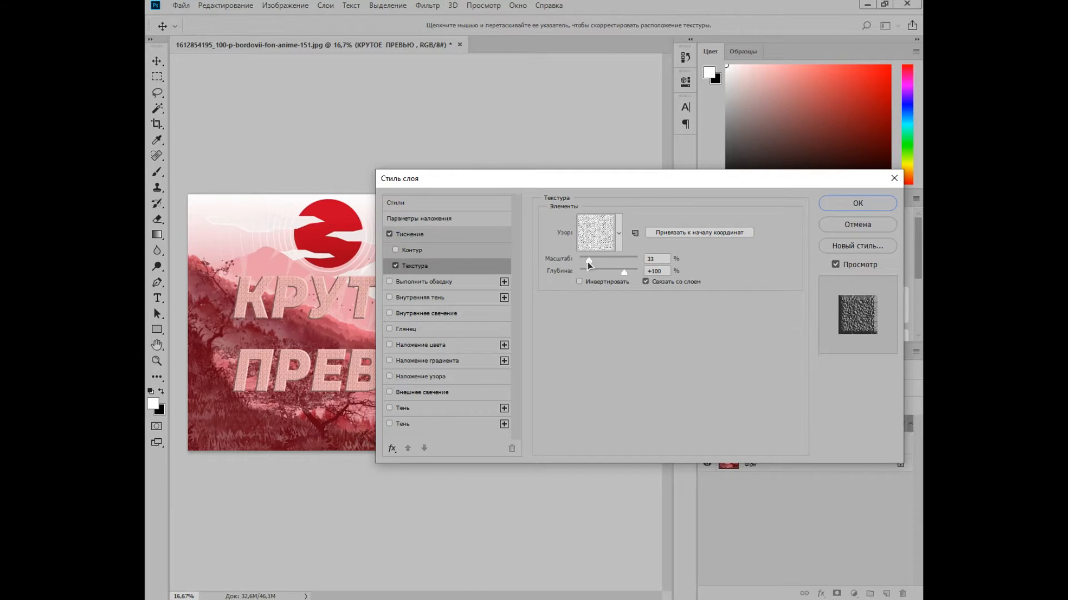
left_click(595, 237)
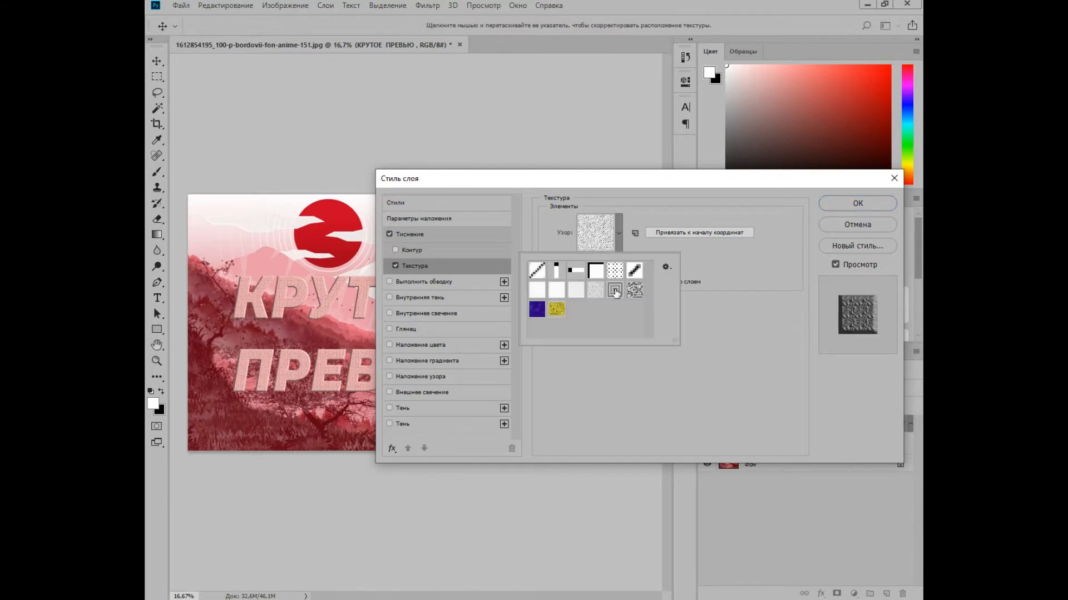
left_click(663, 351)
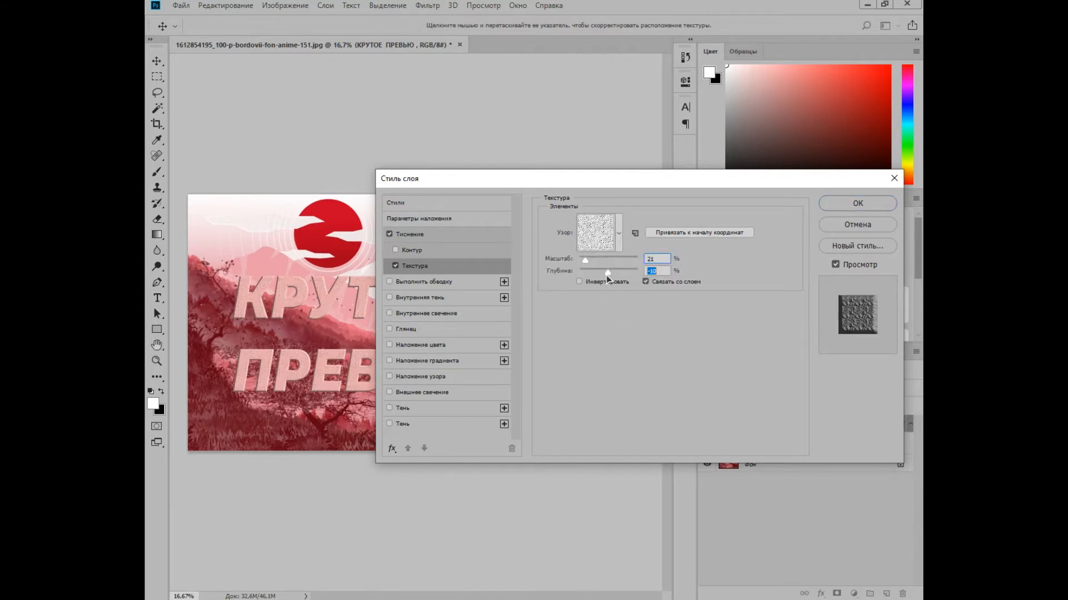
left_click_drag(606, 278, 609, 278)
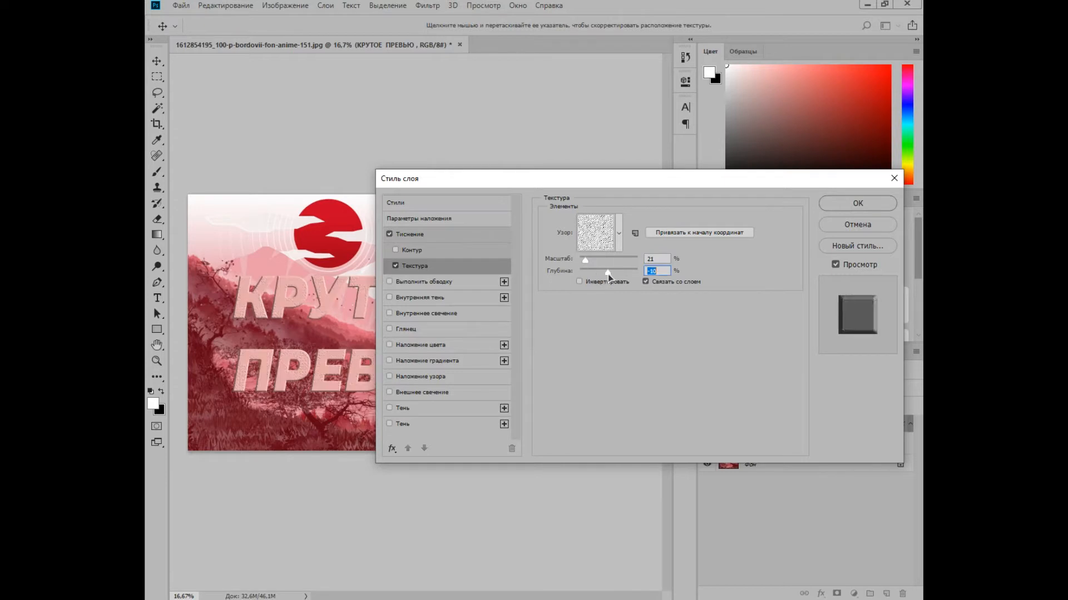
- Enable an 11 px dark red outside stroke and a white satin effect with slightly reduced opacity
left_click(452, 285)
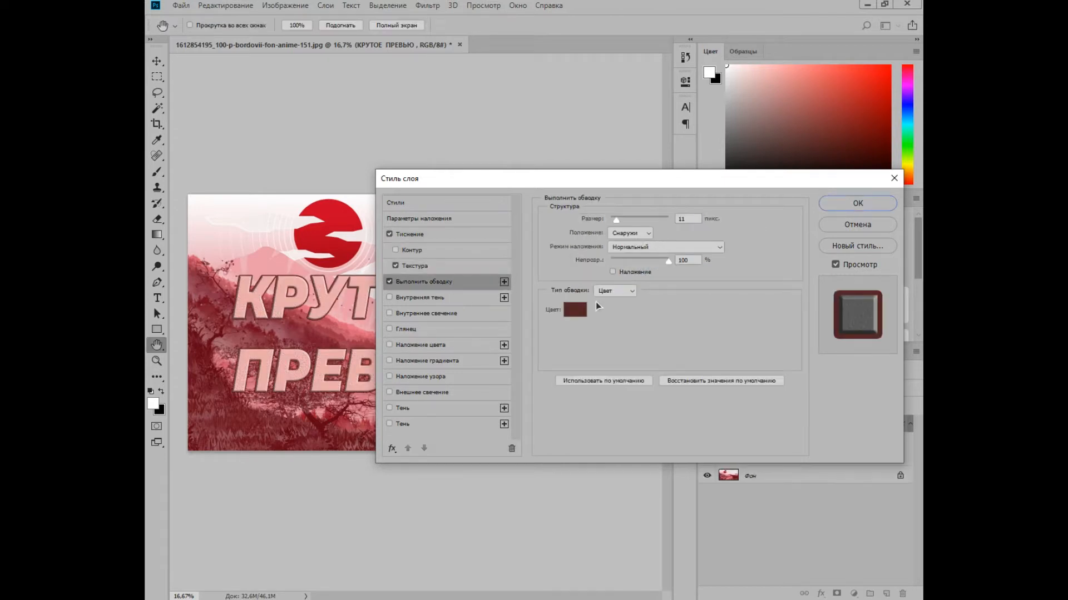
left_click(406, 329)
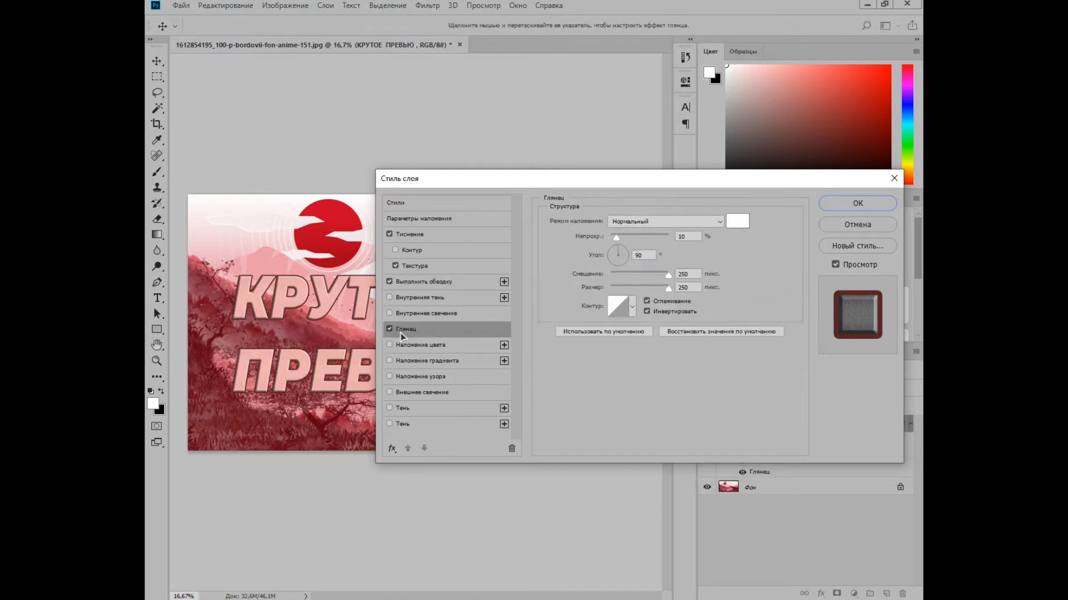
mouse_move(619, 240)
left_mouse_down()
mouse_move(632, 238)
mouse_move(615, 243)
left_mouse_up()
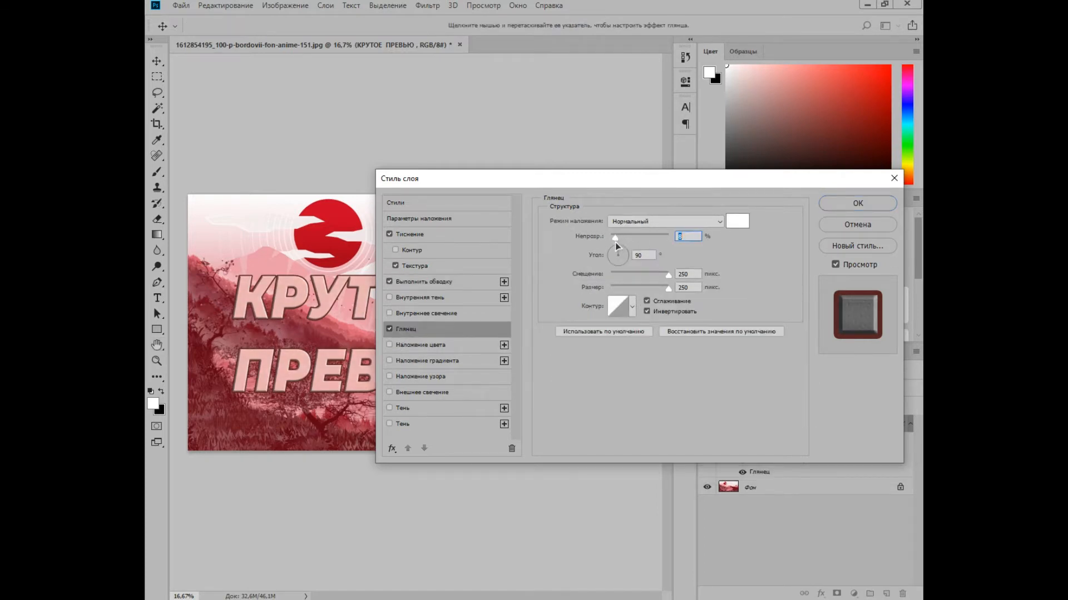
- Give the text a single drop shadow, deleting the black duplicate, with a 42 px distance and a straight-down direction
left_click(417, 409)
left_click(417, 425)
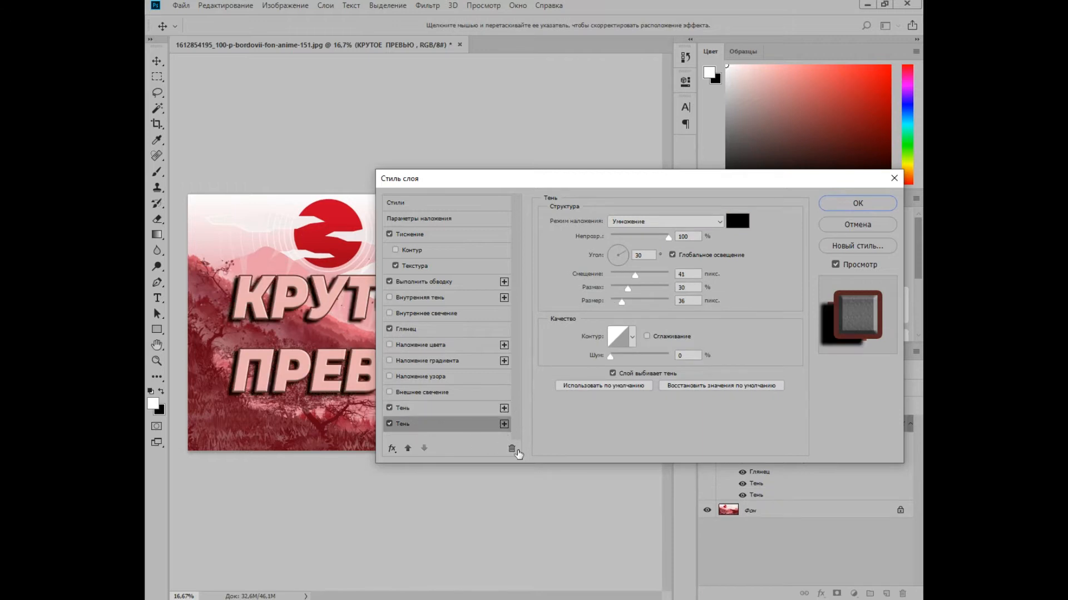
left_click(511, 448)
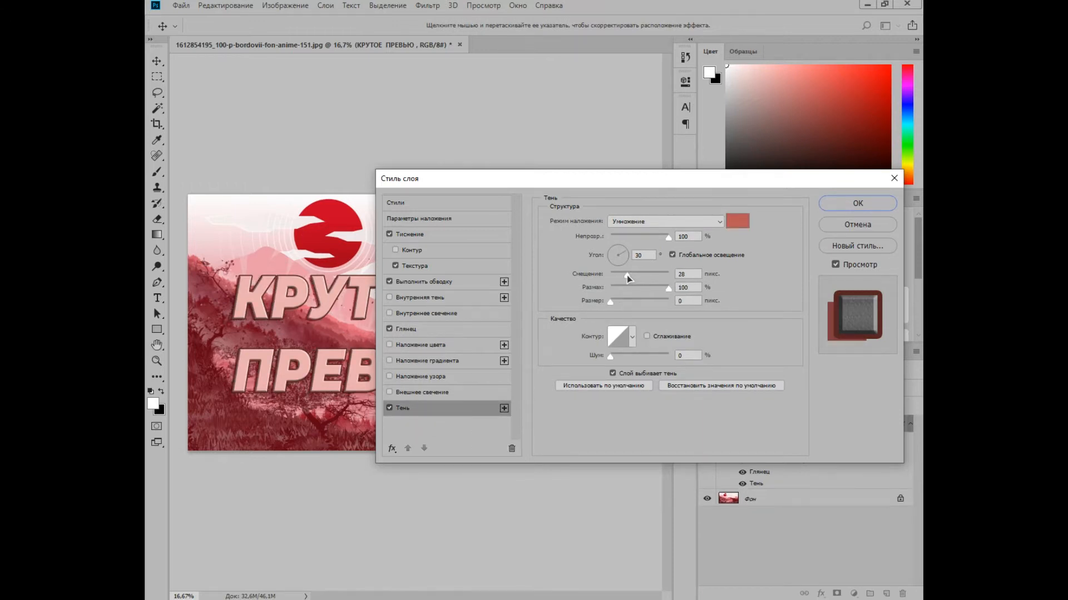
left_click_drag(628, 278, 619, 235)
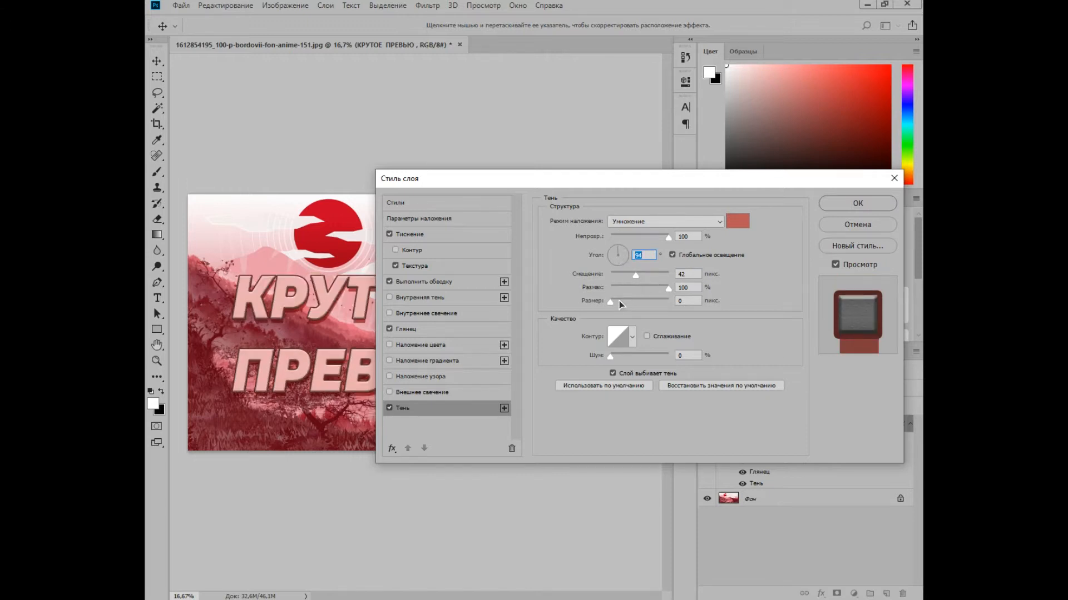
- Enable an outer glow in Normal blend mode and set its colour to #fff8f8
left_click(441, 395)
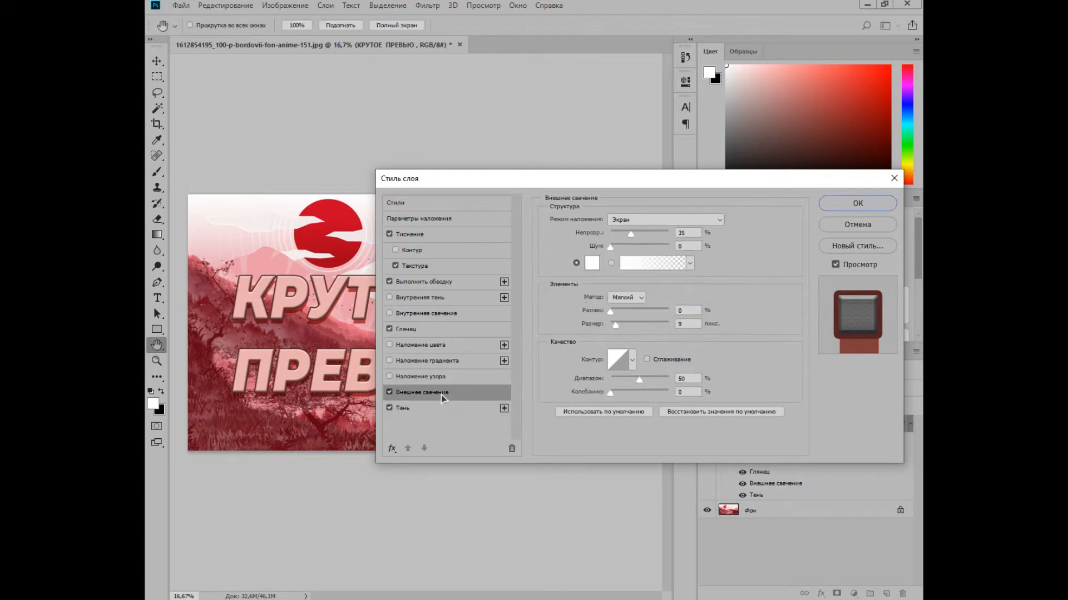
left_click(641, 220)
left_click(640, 230)
left_click(593, 263)
left_click_drag(457, 229, 369, 133)
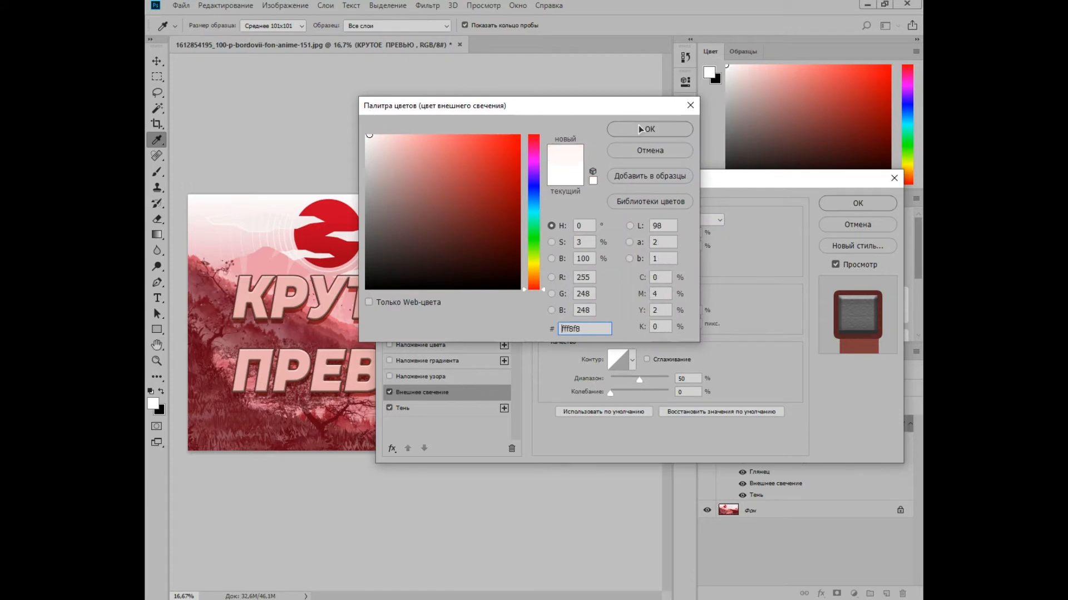
left_click(641, 129)
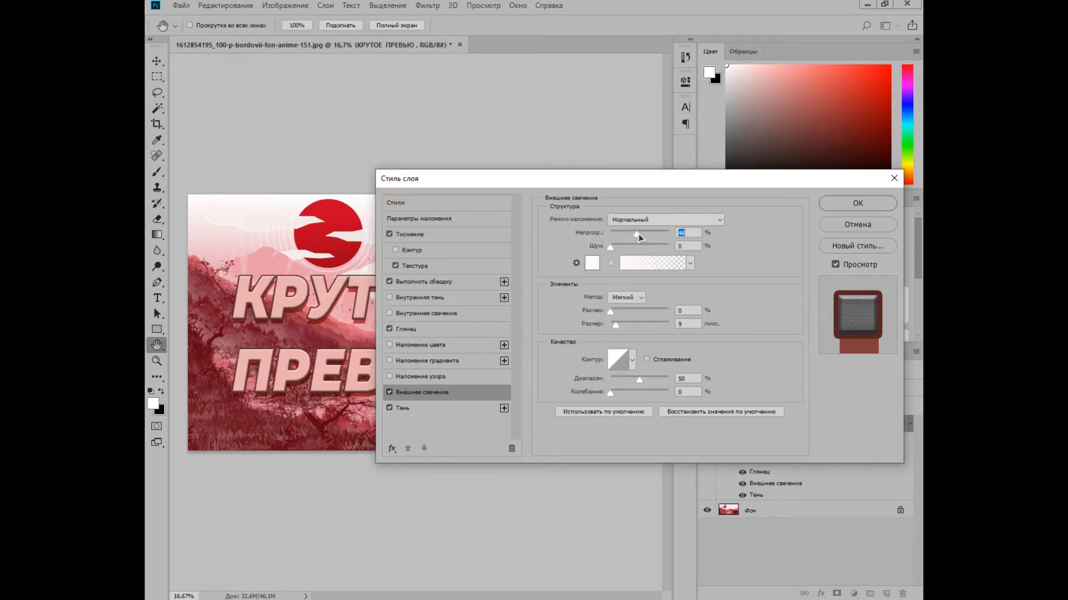
- Set the outer glow's opacity to 100%, add some noise, and enable the gradient overlay
left_click_drag(630, 233, 670, 234)
left_click_drag(611, 248, 624, 250)
left_click(390, 361)
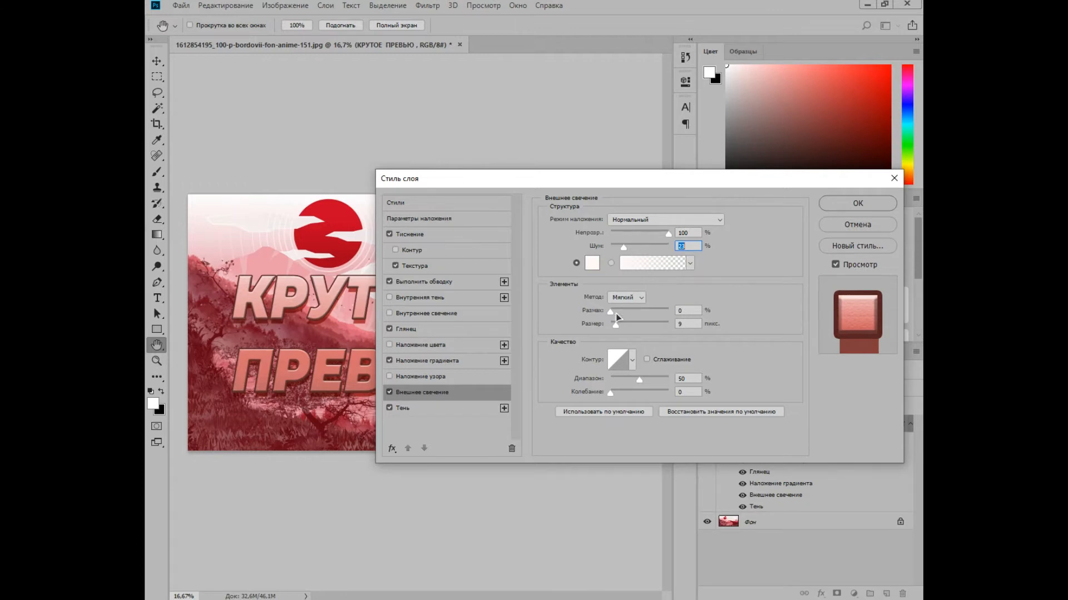
left_click(623, 365)
left_click(618, 149)
left_click(591, 264)
left_click(654, 152)
left_click(428, 328)
- Examine the gradient overlay's settings and the colour stops of its gradient
left_click(439, 361)
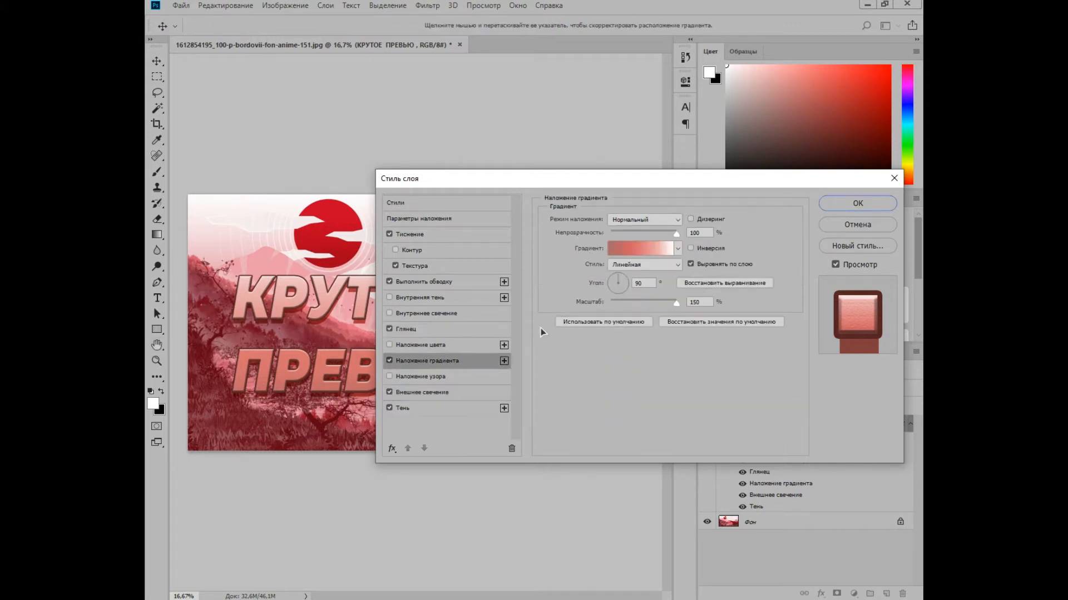
left_click(633, 251)
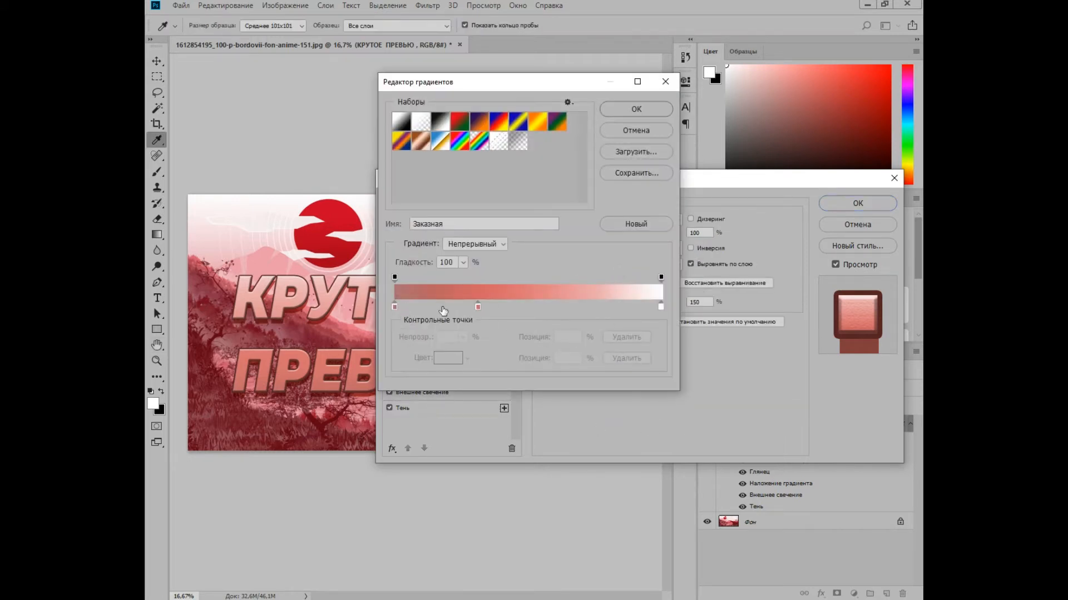
left_click(652, 109)
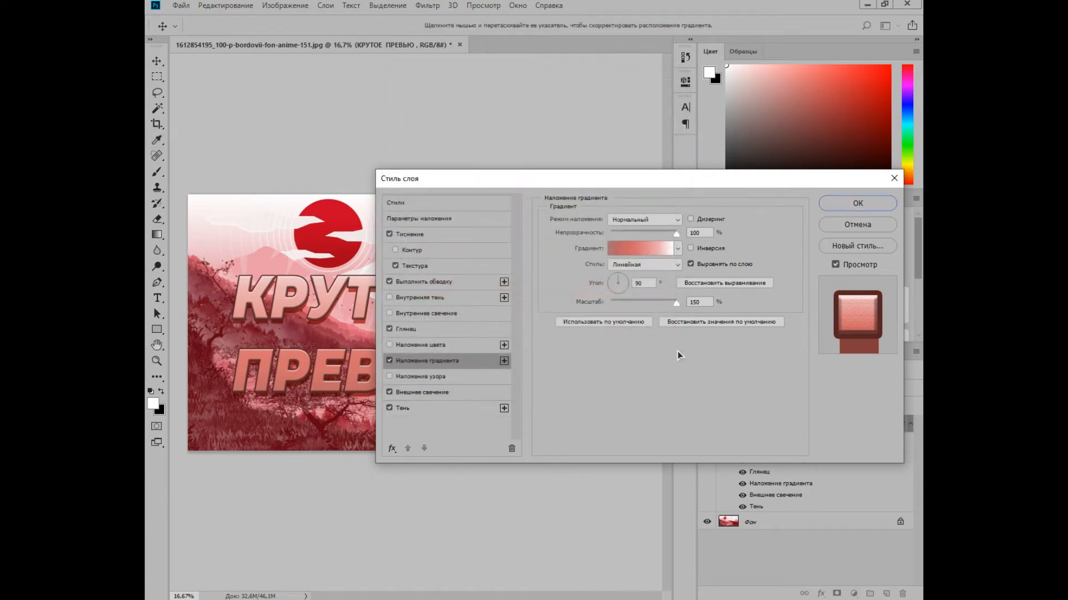
- Enable an inner glow in Normal mode with 100% opacity and 30% noise, and apply the layer style
left_click(451, 315)
left_click(645, 219)
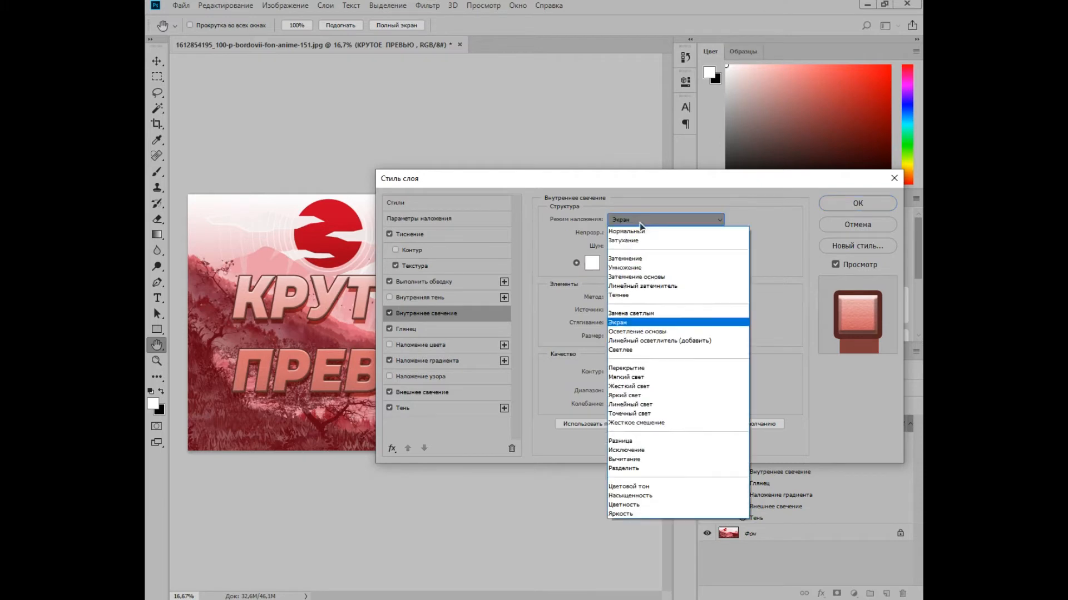
left_click(640, 231)
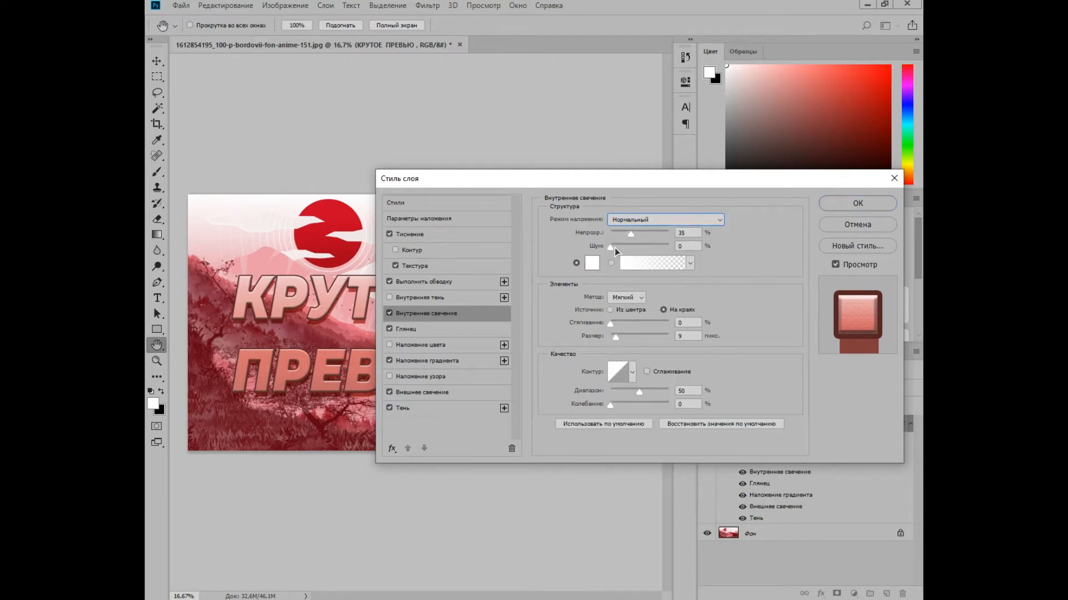
left_click_drag(615, 248, 679, 232)
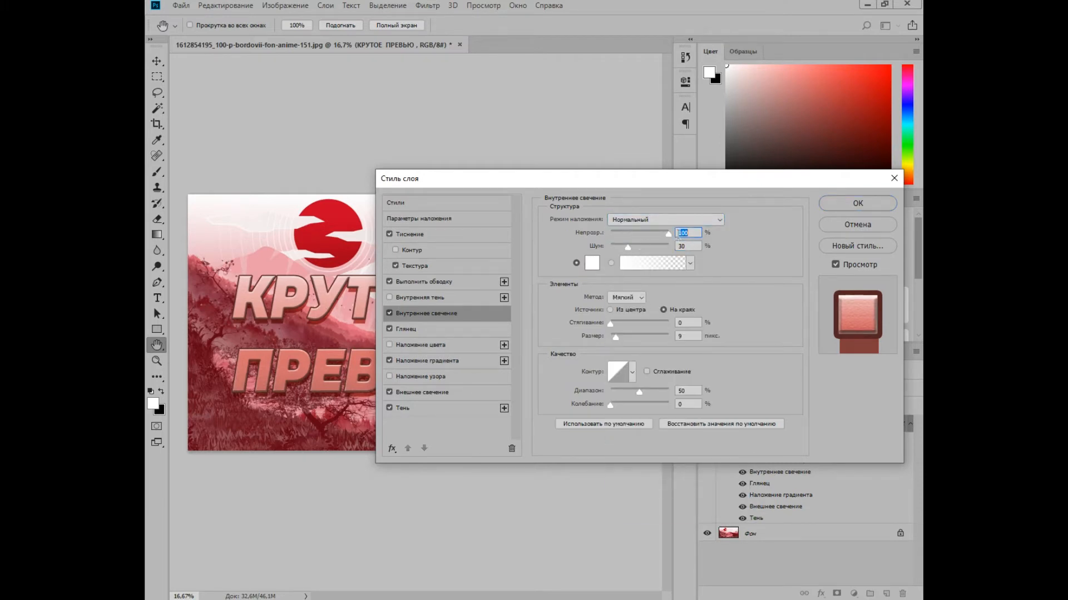
left_click(834, 207)
- Create an empty text layer, and place the seamless geometric pattern image from the desktop, scaled to about 211% to cover the canvas
key("t")
left_click(467, 502)
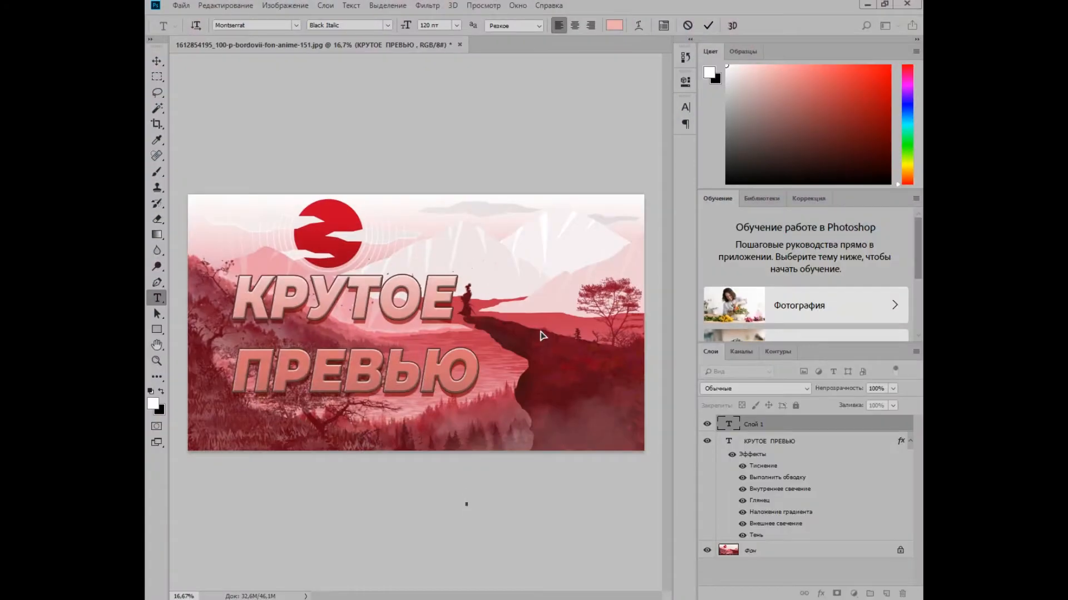
left_click(867, 5)
left_click(867, 4)
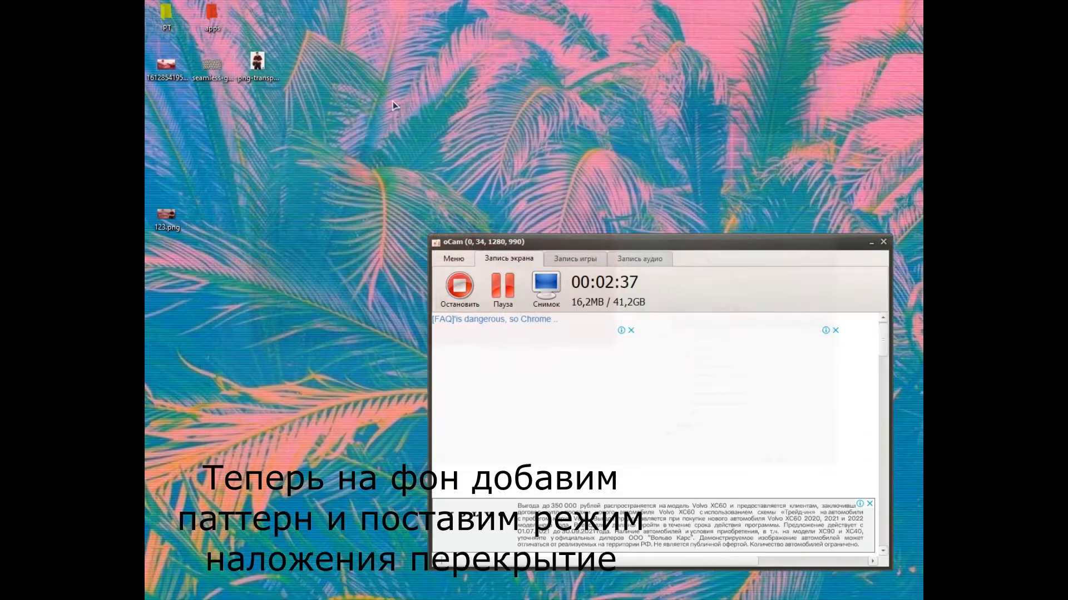
left_click_drag(212, 65, 285, 214)
left_click_drag(402, 315, 648, 443)
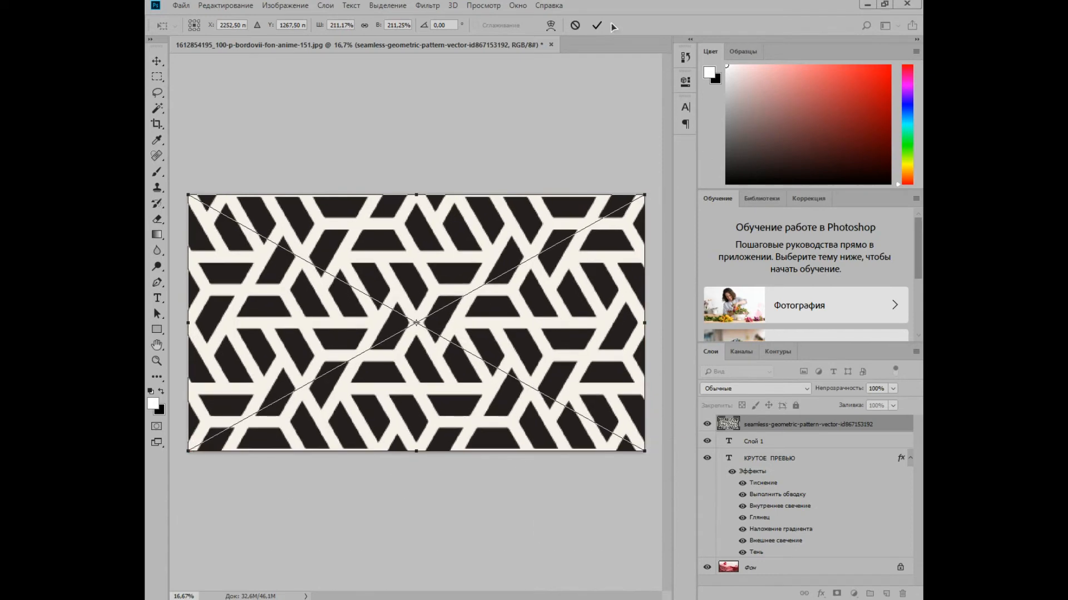
left_click(597, 25)
- Move the empty text layer above the geometric pattern layer
left_click(747, 442)
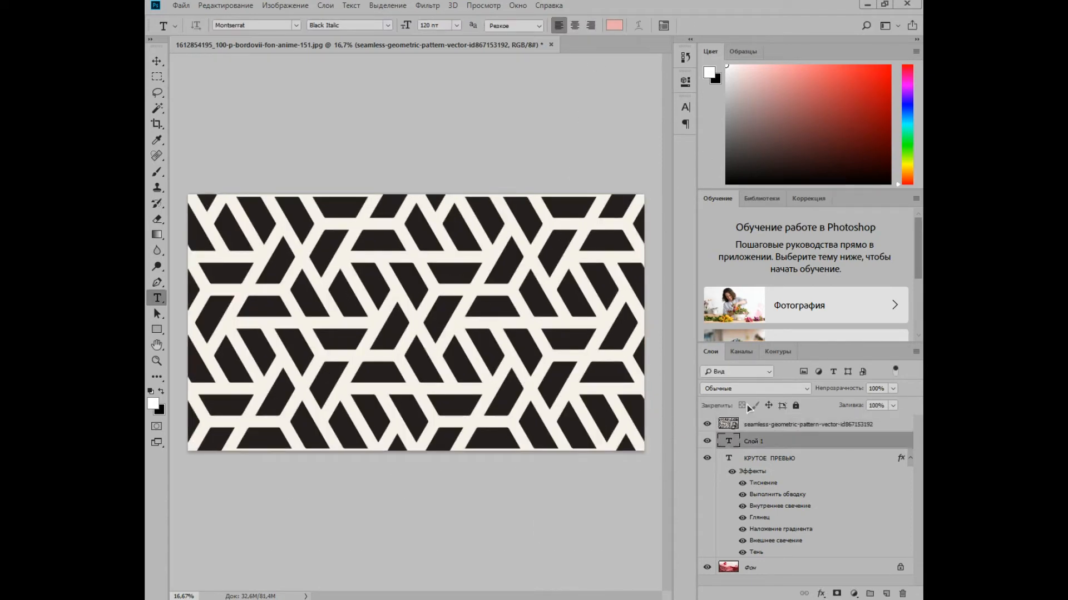
mouse_move(749, 428)
left_mouse_down()
mouse_move(762, 459)
mouse_move(750, 414)
left_mouse_up()
left_click(770, 428)
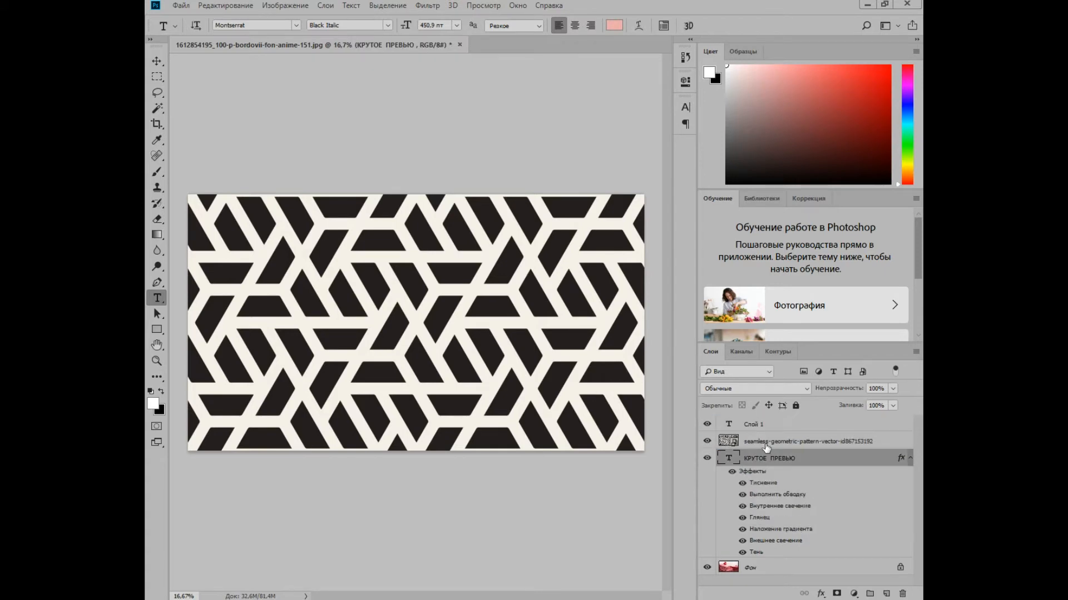
- Delete the empty text layer and move the geometric pattern layer below the КРУТОЕ ПРЕВЬЮ text, directly above the background
left_click(755, 429)
key("Delete")
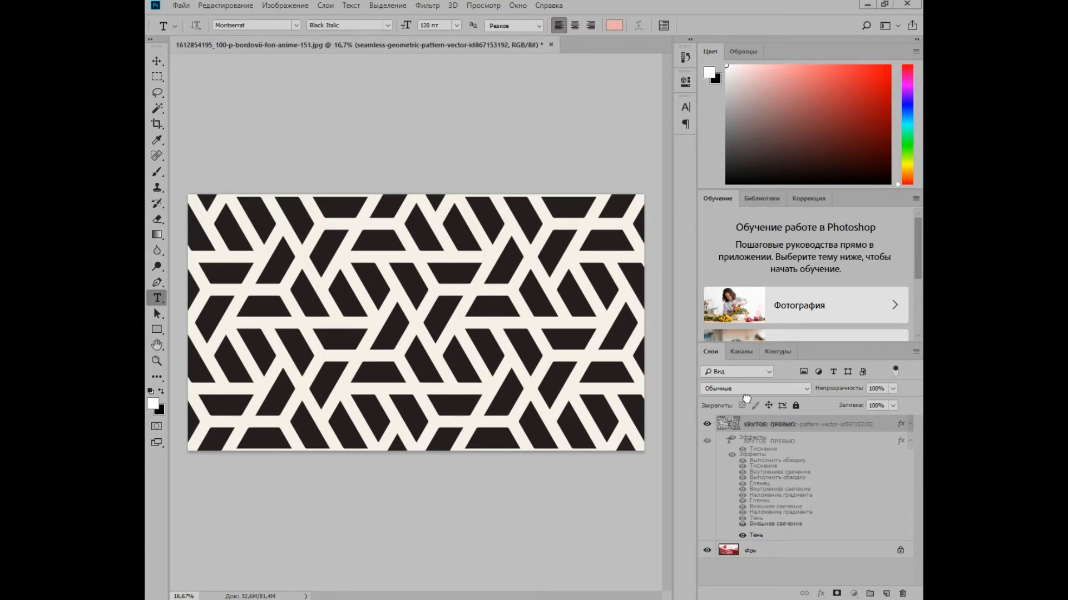
left_click(762, 442)
left_click_drag(754, 425, 762, 534)
- Set the geometric pattern layer's blending to Overlay mode with 27% opacity and apply it
right_click(723, 534)
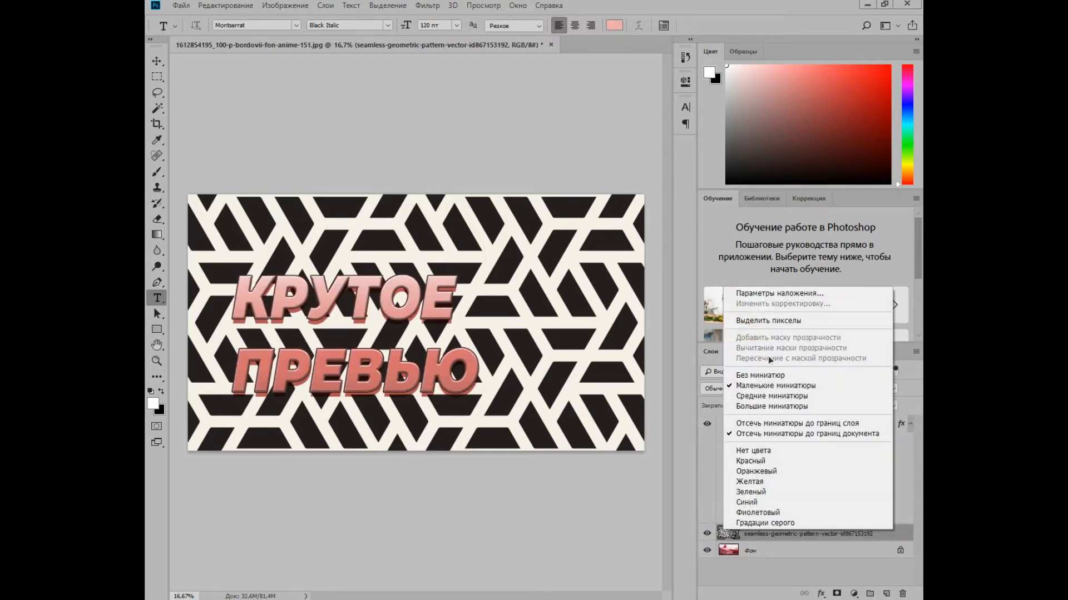
left_click(758, 294)
left_click(663, 220)
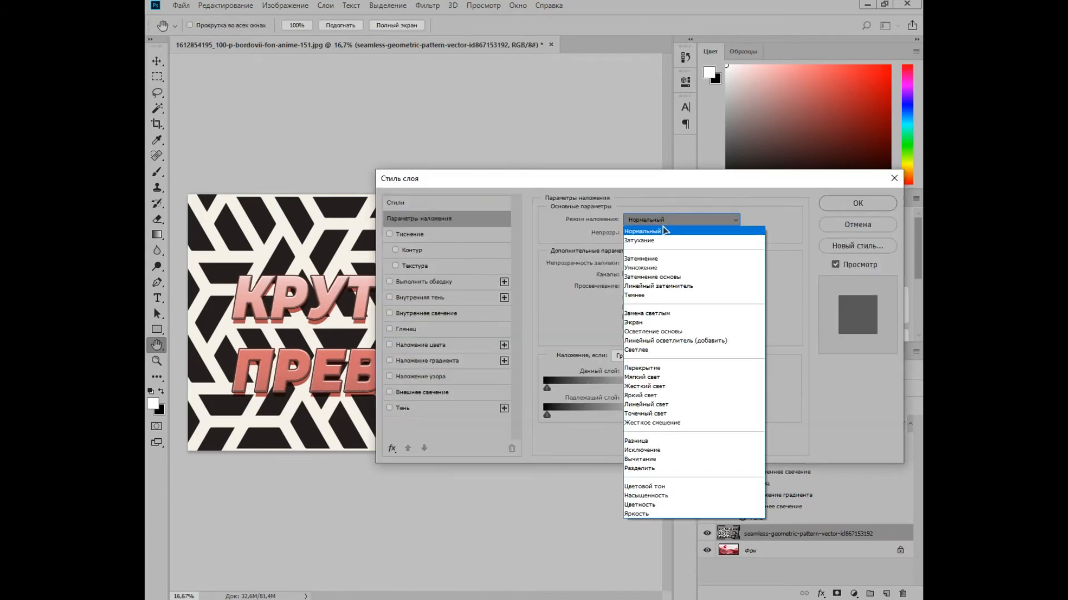
left_click(675, 370)
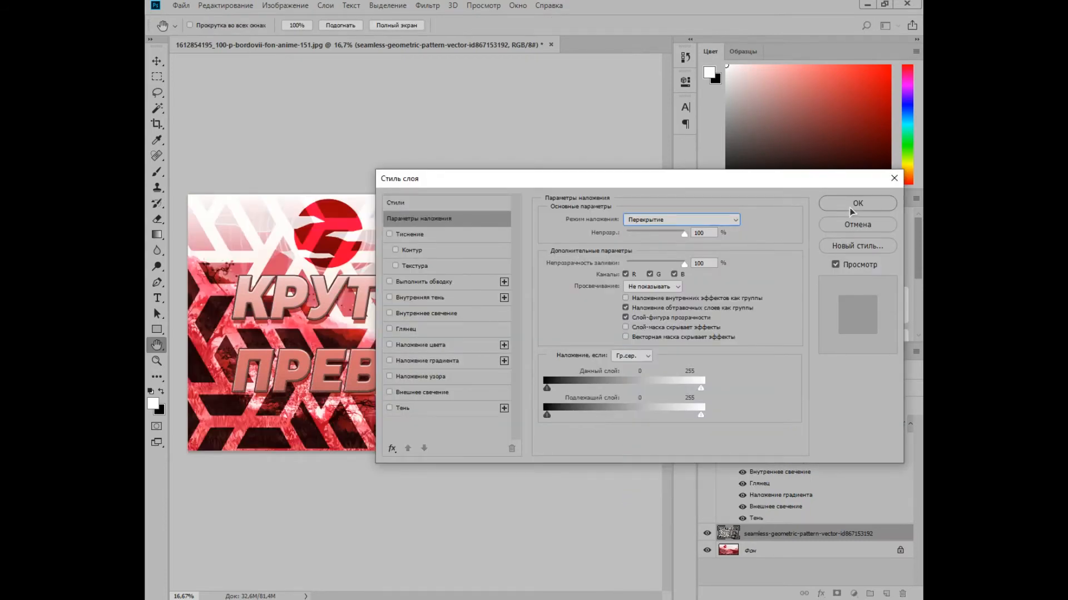
left_click_drag(669, 237, 641, 237)
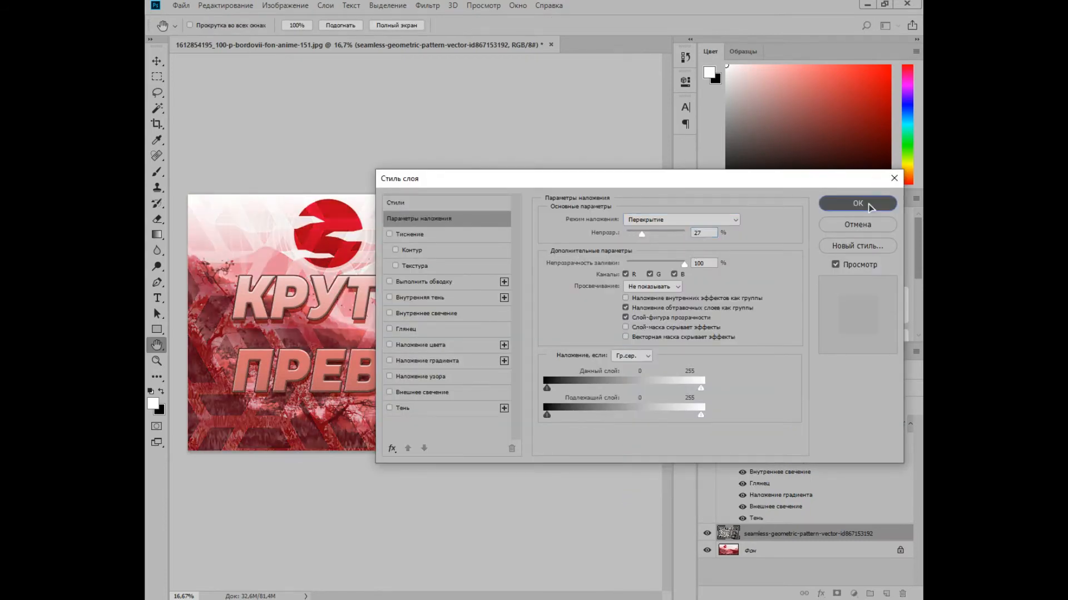
left_click(858, 204)
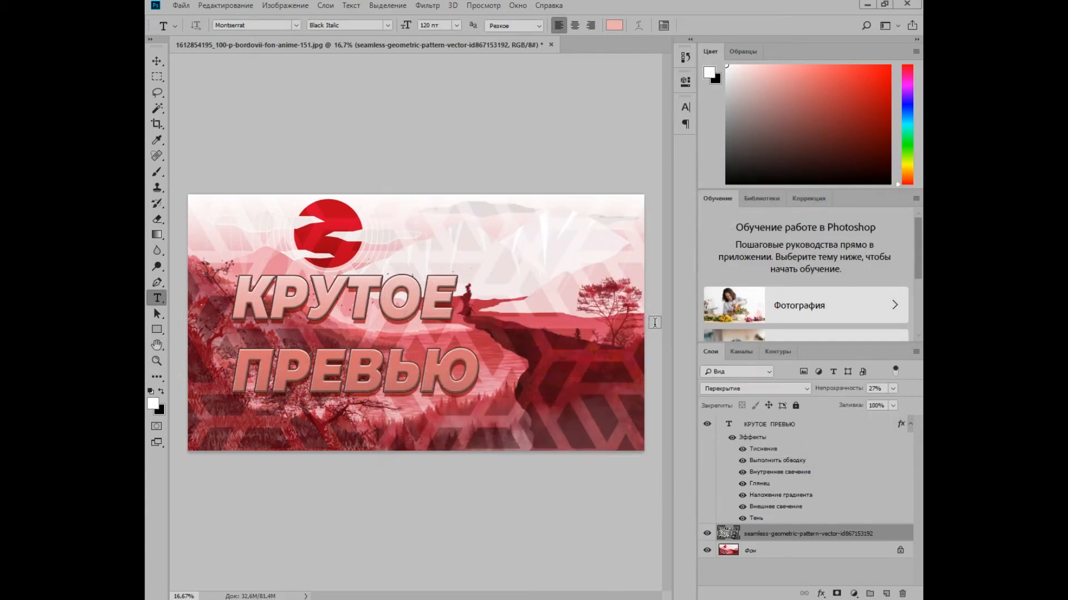
- Rasterize the geometric pattern layer with the Brush tool active, and make black the foreground colour
left_click(157, 171)
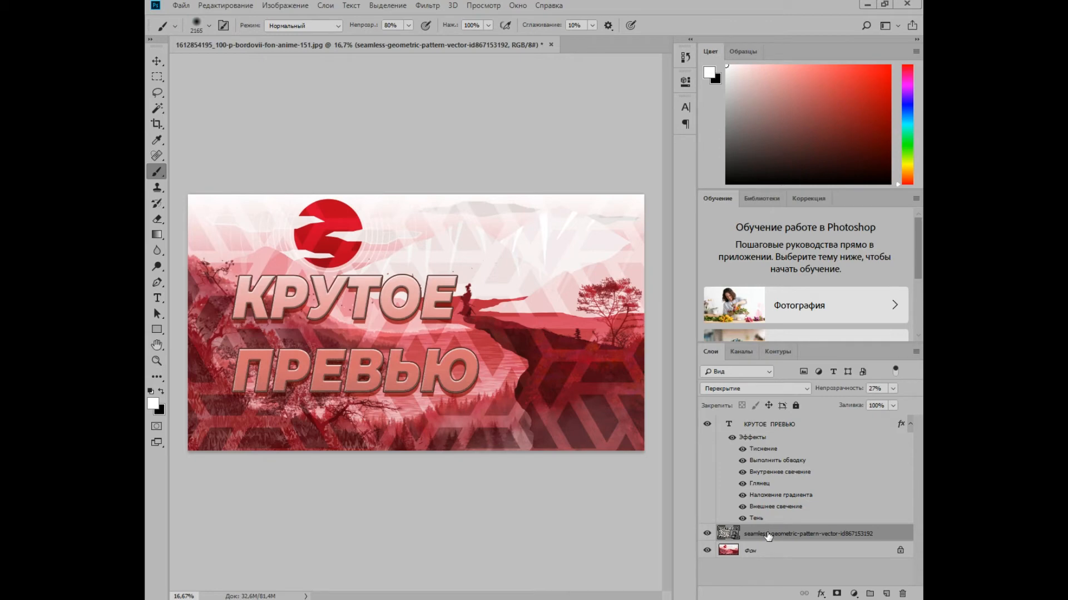
left_click(432, 158)
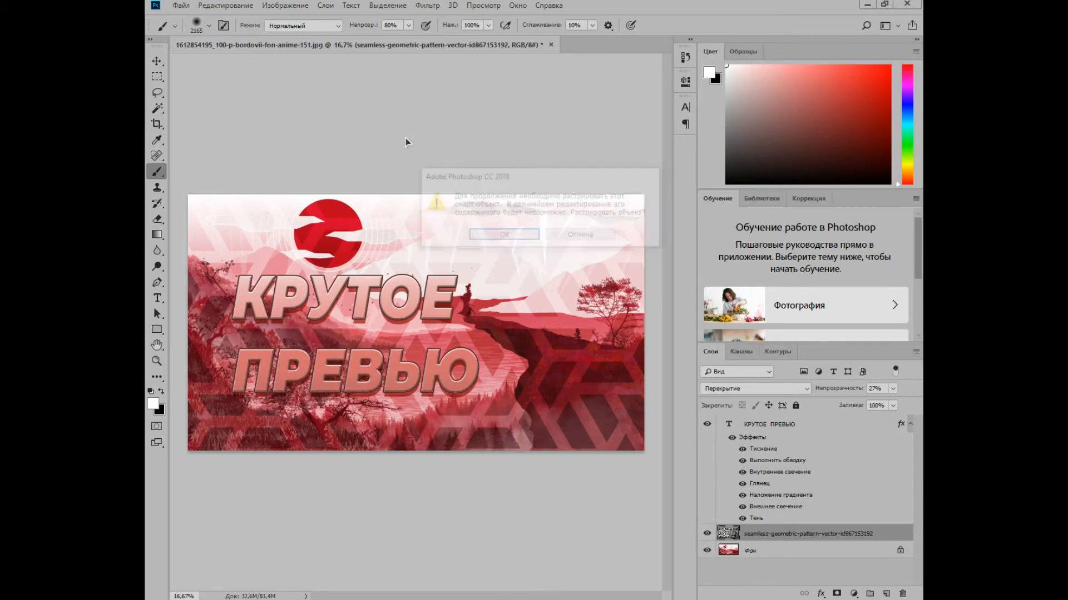
left_click(512, 234)
left_click(163, 411)
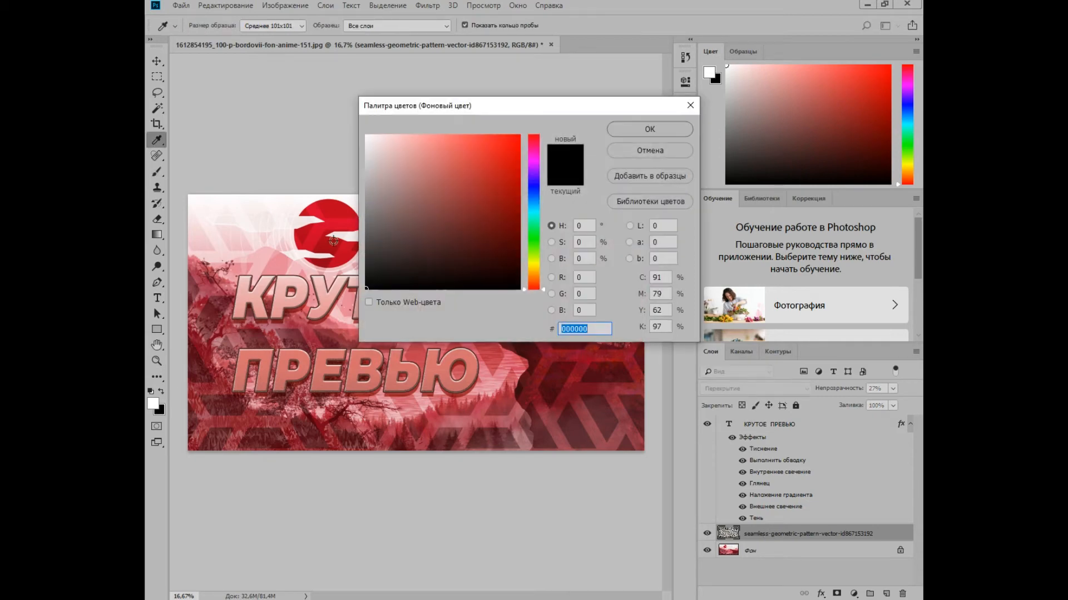
left_click(642, 133)
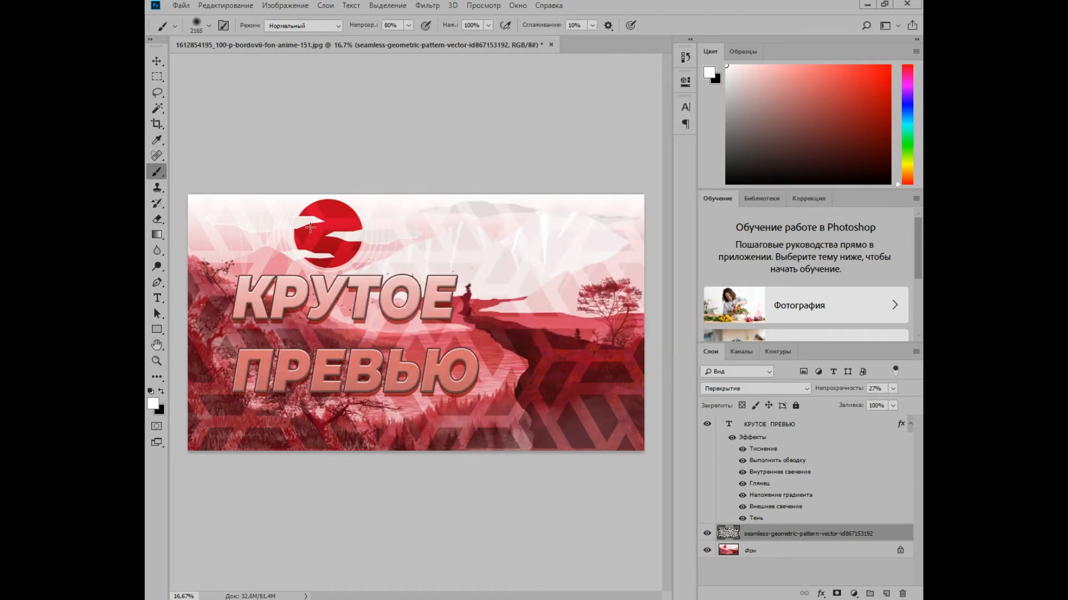
left_click(161, 392)
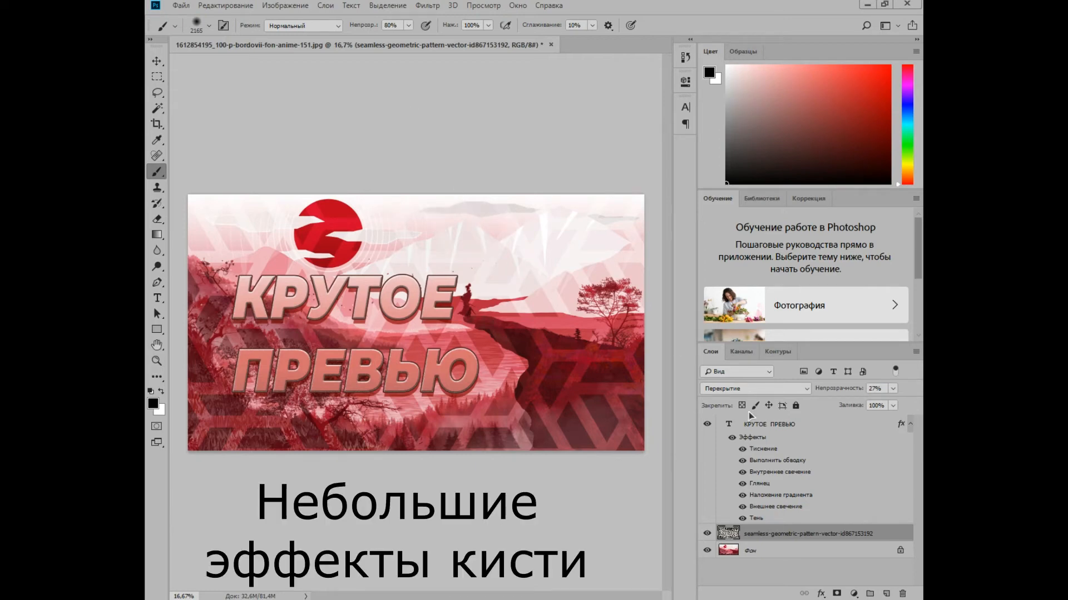
- Darken the upper edge of the landscape on the background layer with large soft black brush strokes along its whole width
left_click(781, 546)
left_click(416, 119)
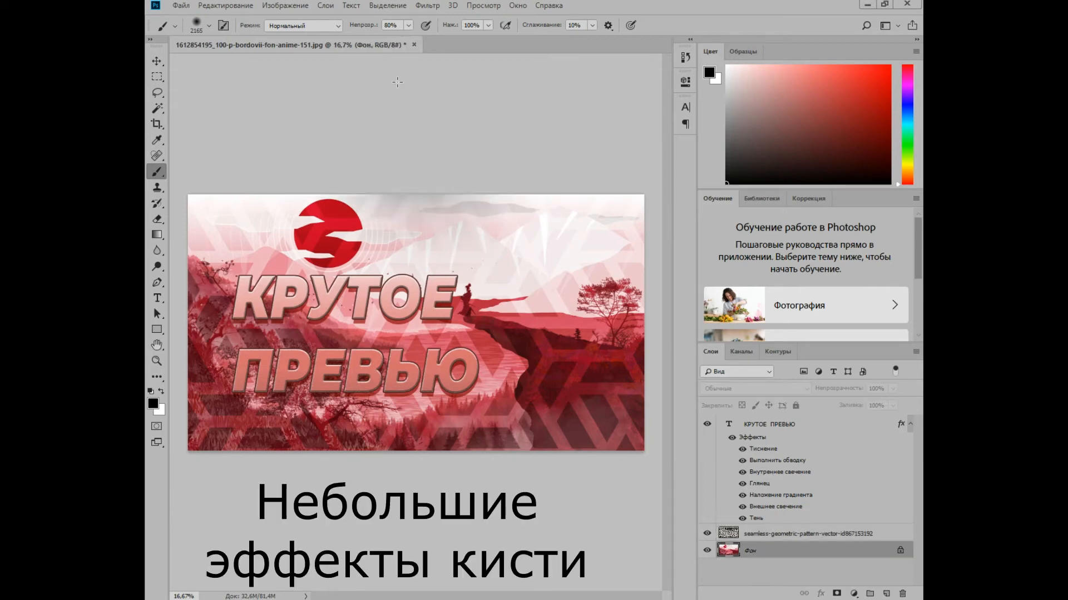
left_click(398, 84)
left_click(484, 115)
left_click(526, 114)
left_click(297, 82)
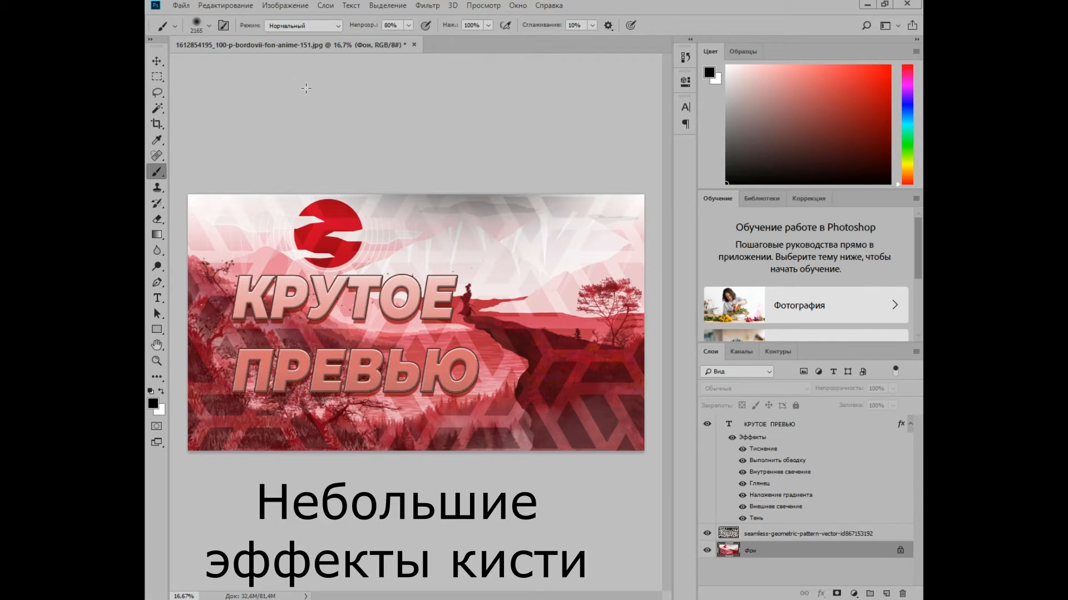
left_click(263, 79)
left_click(311, 79)
left_click(244, 72)
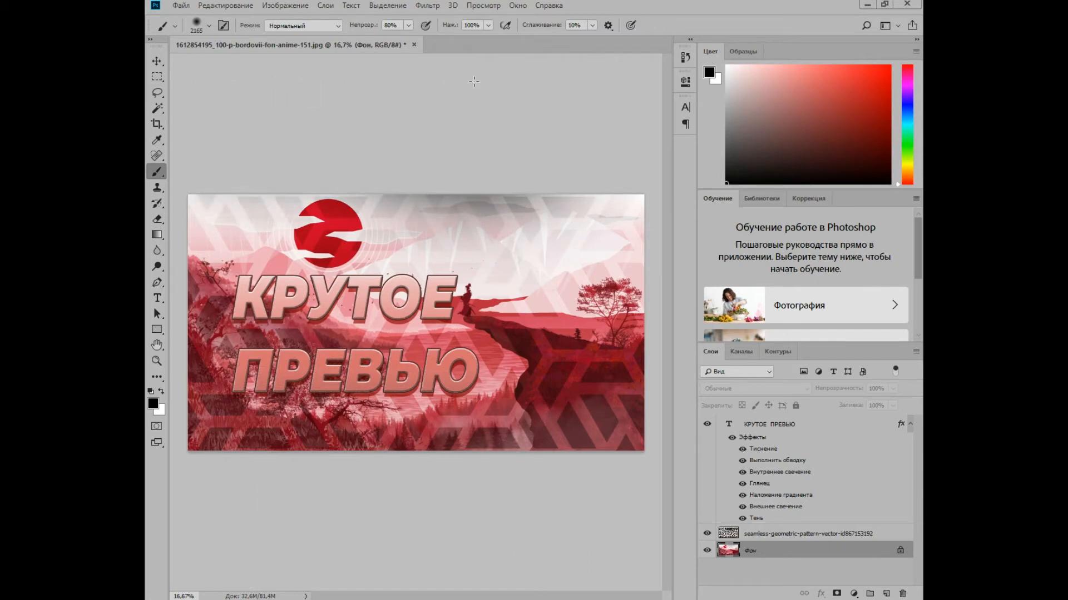
left_click(607, 85)
left_click(601, 84)
left_click(354, 79)
left_click(239, 78)
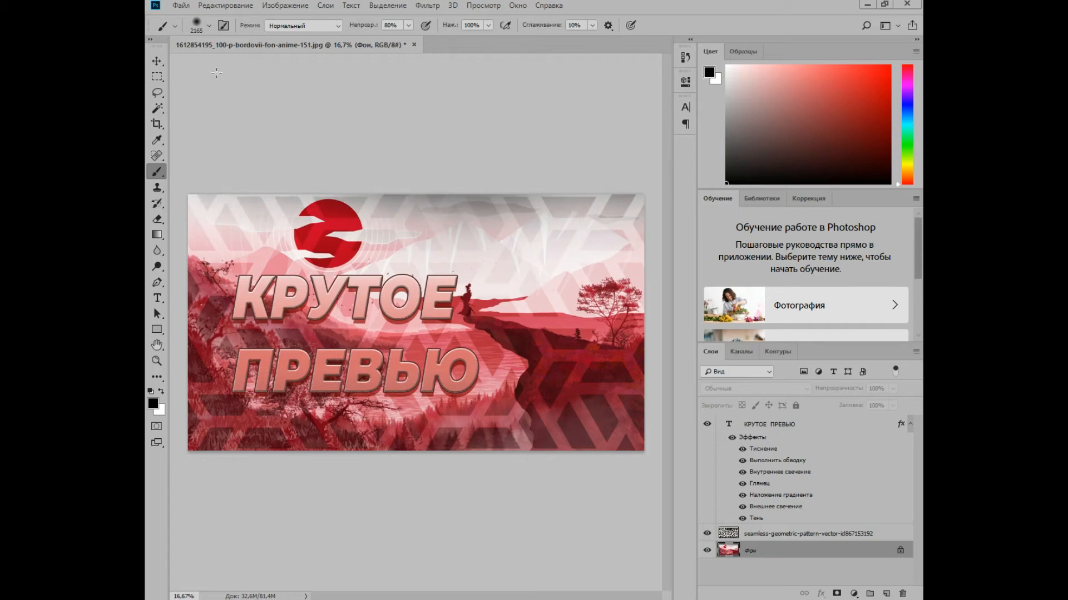
left_click(208, 73)
left_click_drag(237, 82, 204, 95)
- Lighten the lower edge of the landscape on the background layer with large soft white brush strokes
left_click(163, 128)
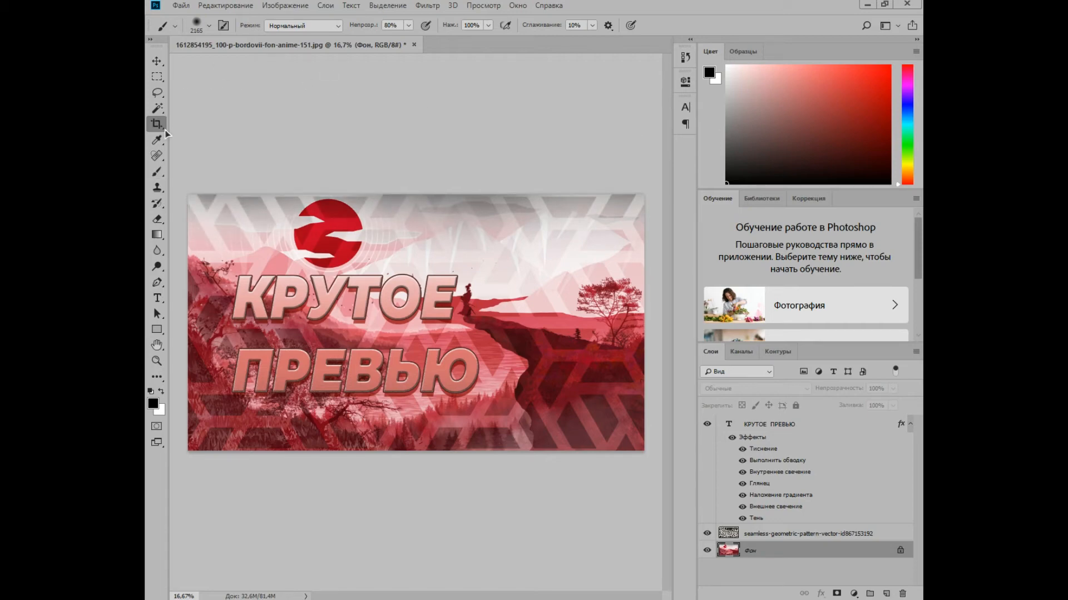
left_click(158, 174)
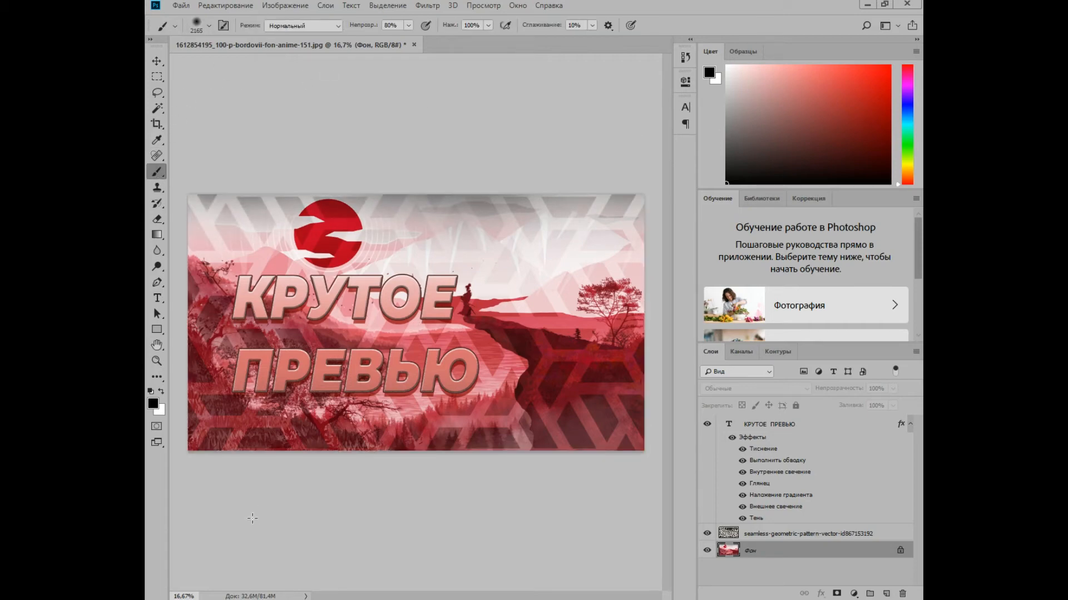
key("x")
left_click(296, 517)
left_click(356, 515)
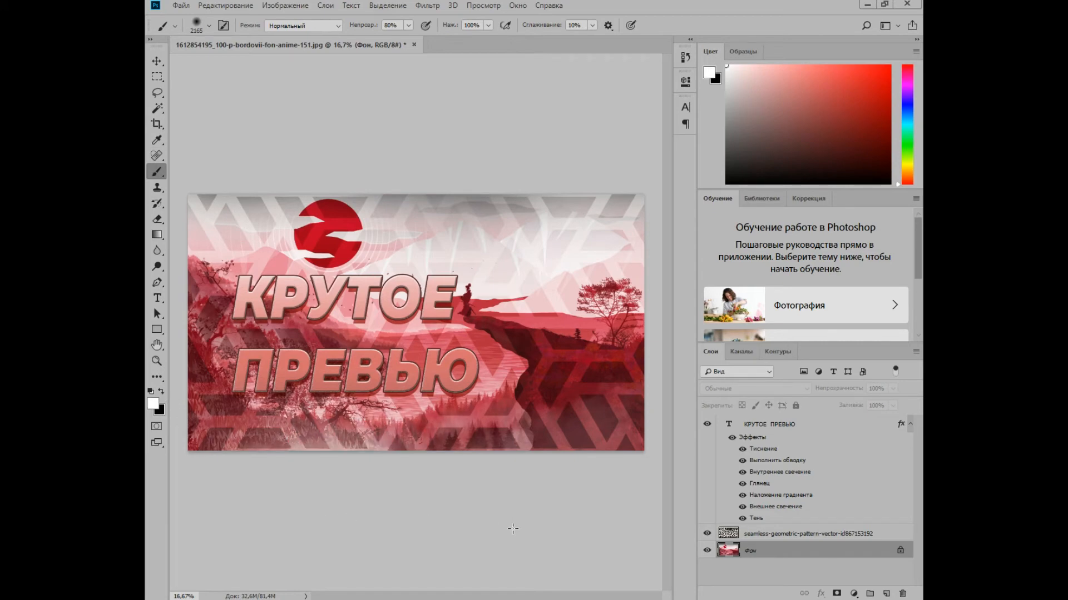
left_click(512, 529)
left_click(564, 527)
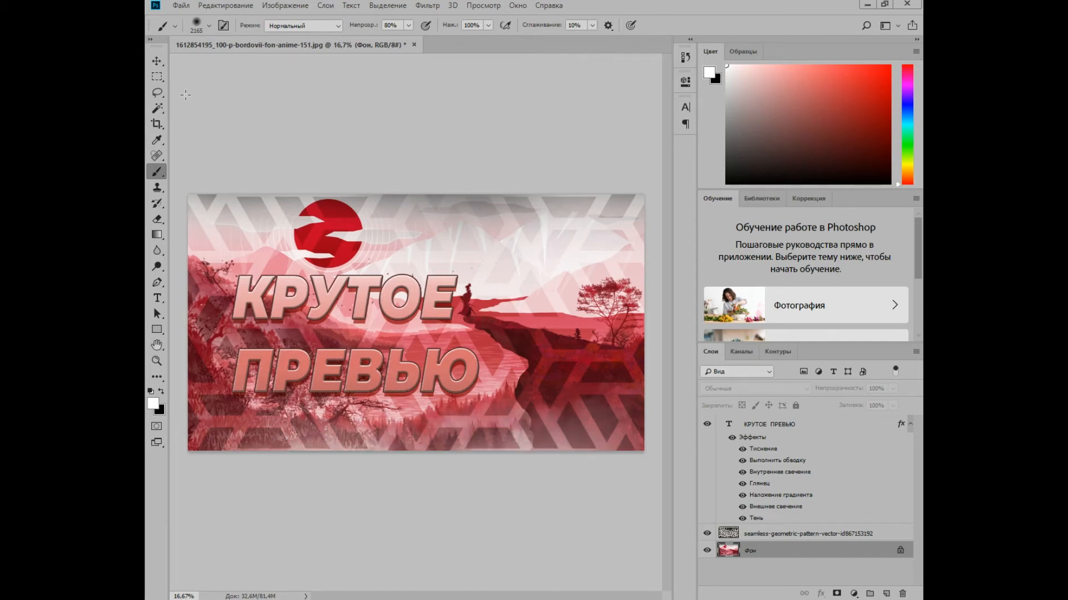
- Place the Grand Theft Auto character PNG beside the text, scaled to about 181% and reaching the canvas's lower right corner
left_click(865, 6)
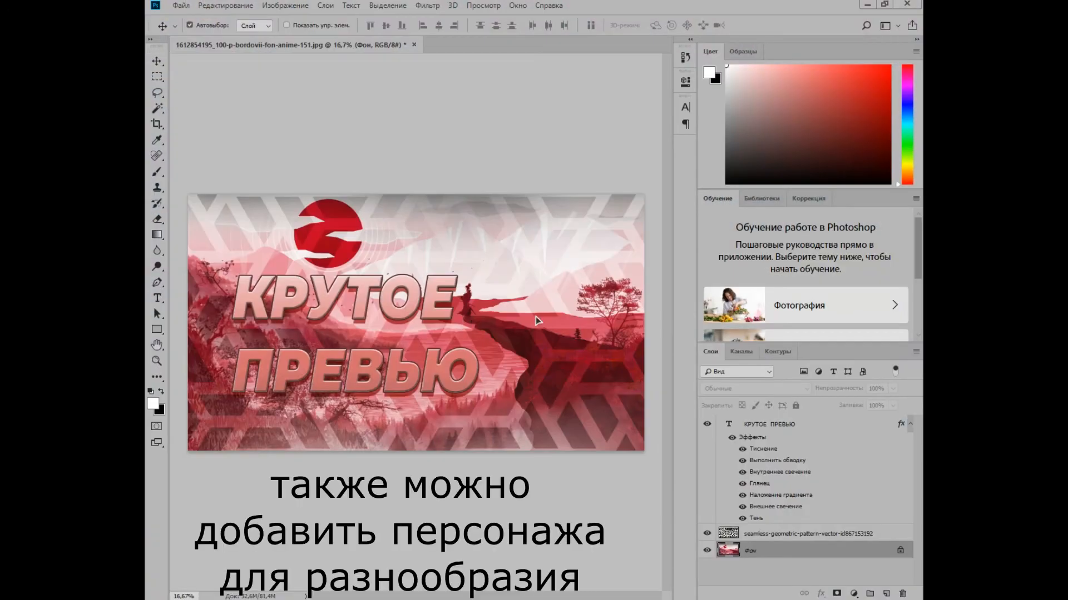
left_click_drag(437, 256, 562, 245)
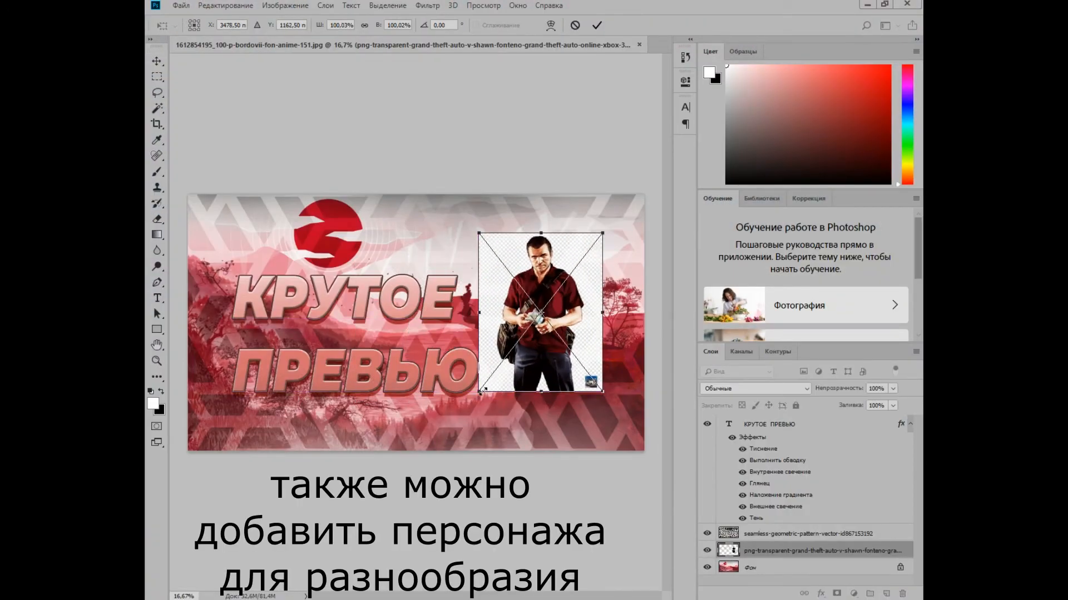
left_click_drag(482, 391, 388, 515)
left_click_drag(513, 368, 572, 361)
mouse_move(447, 218)
left_mouse_down()
mouse_move(434, 202)
mouse_move(439, 216)
left_mouse_up()
left_click(596, 25)
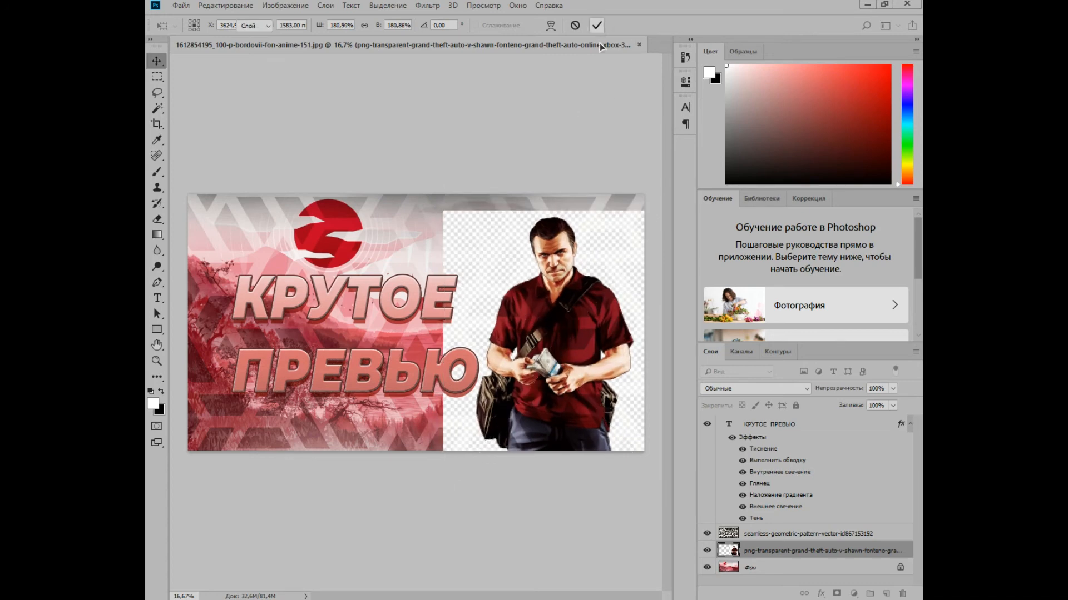
- Select the checkered background around the character with the Magic Wand, using the 101x101 average sample size
key("w")
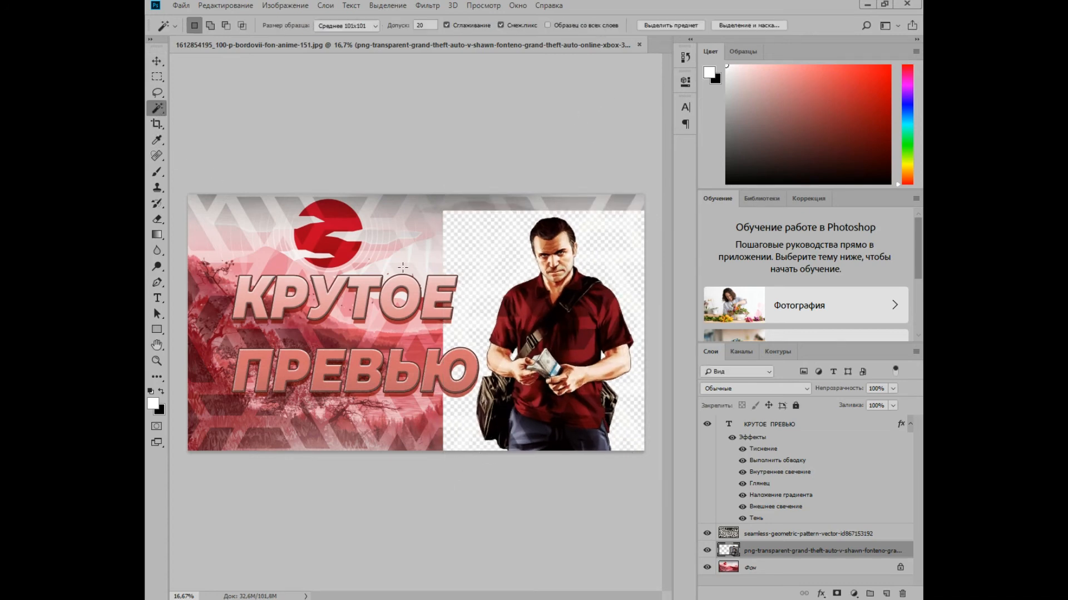
left_click(375, 26)
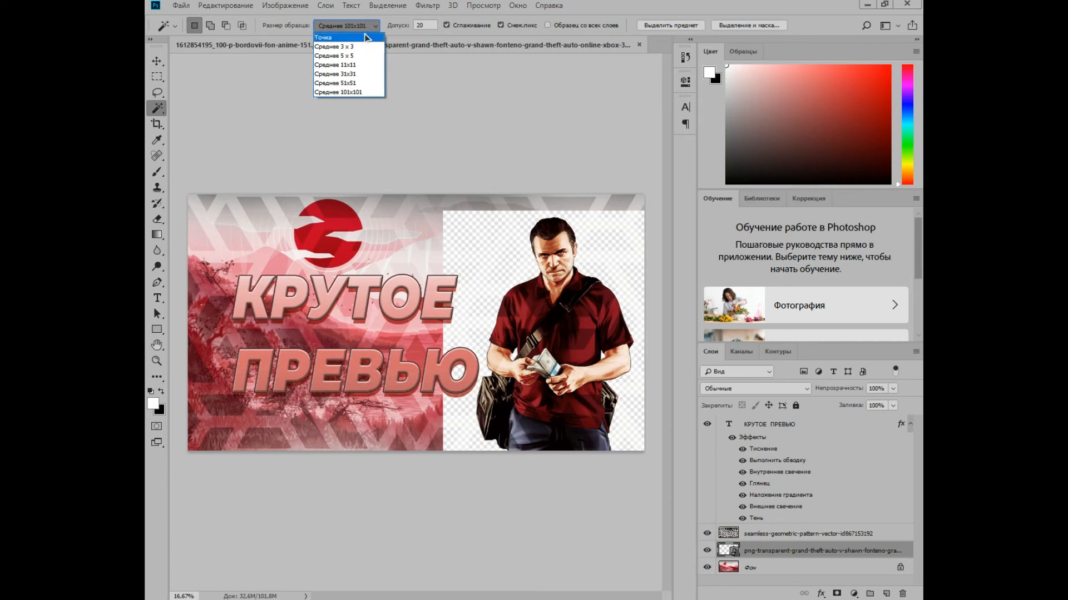
left_click(339, 90)
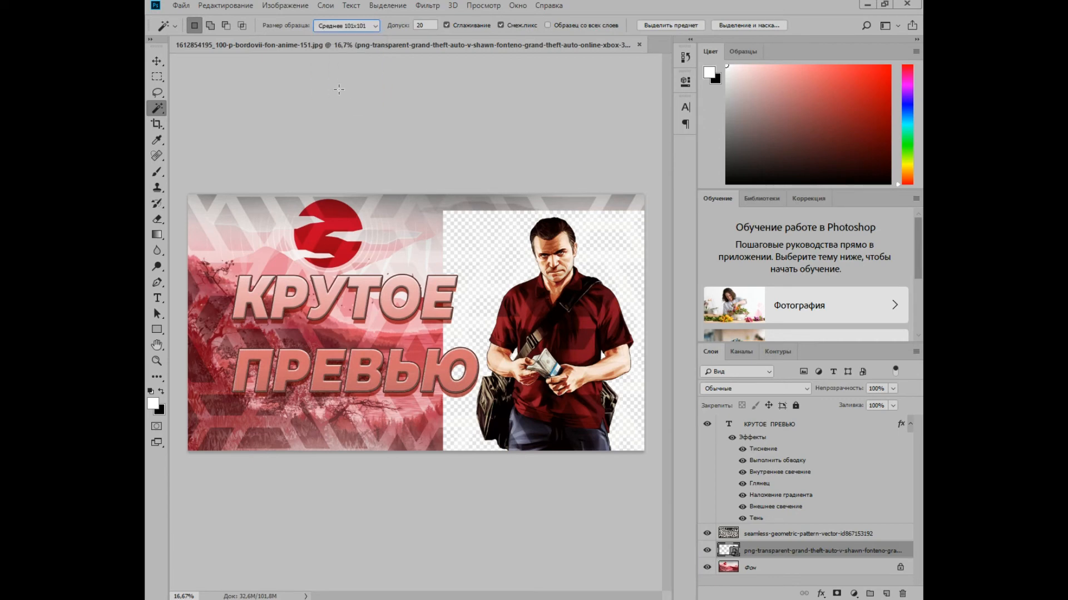
left_click(496, 248)
key("Delete")
left_click(526, 228)
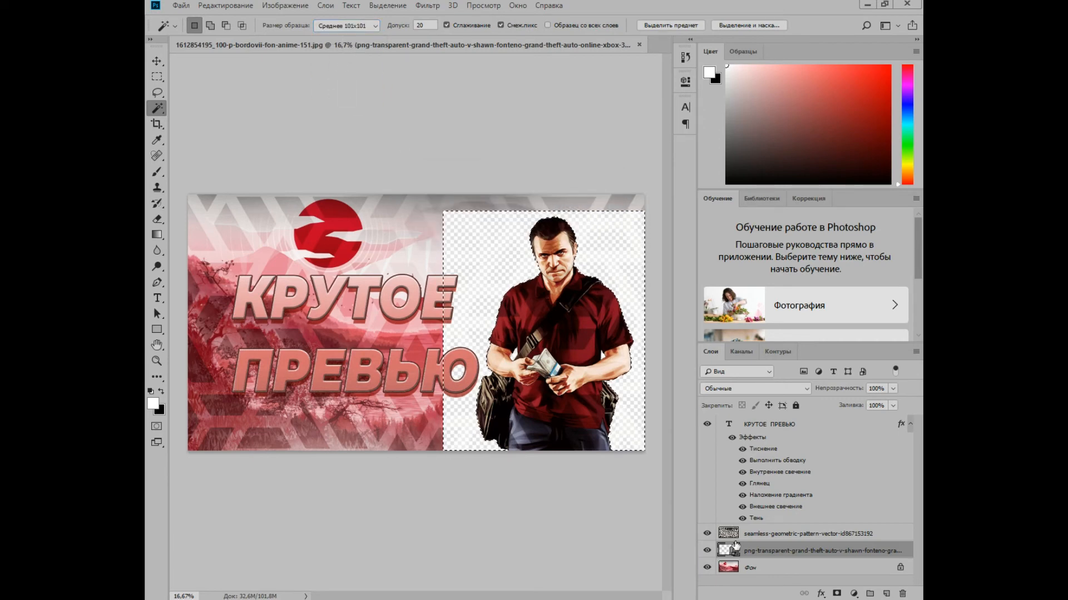
- Rasterize the character layer, delete the selected checkered background, and clear the selection
right_click(754, 550)
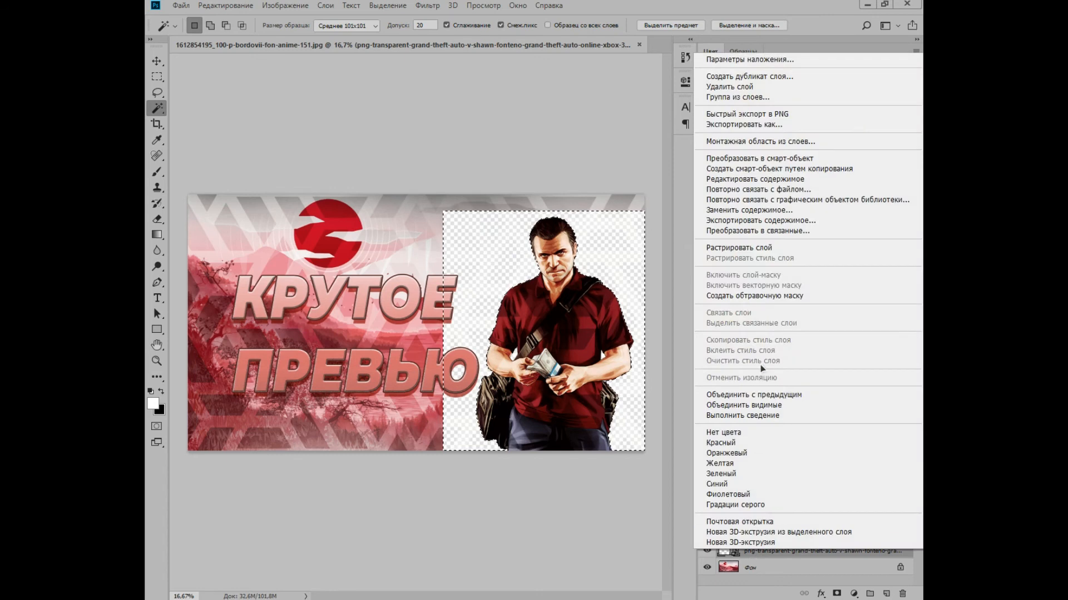
left_click(742, 248)
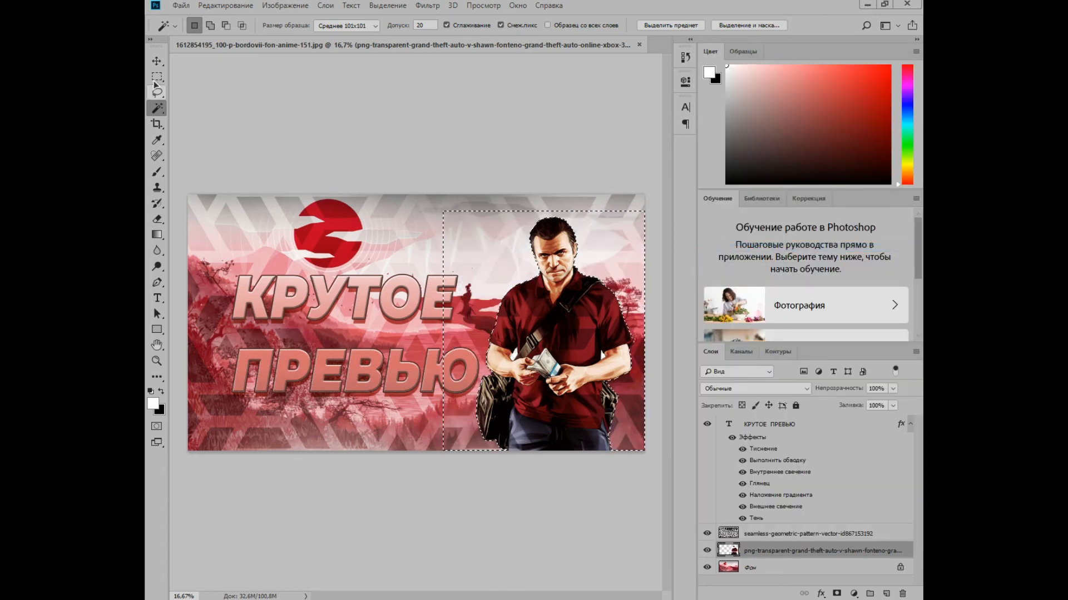
left_click(157, 61)
left_click(388, 5)
left_click(412, 30)
left_click(537, 309)
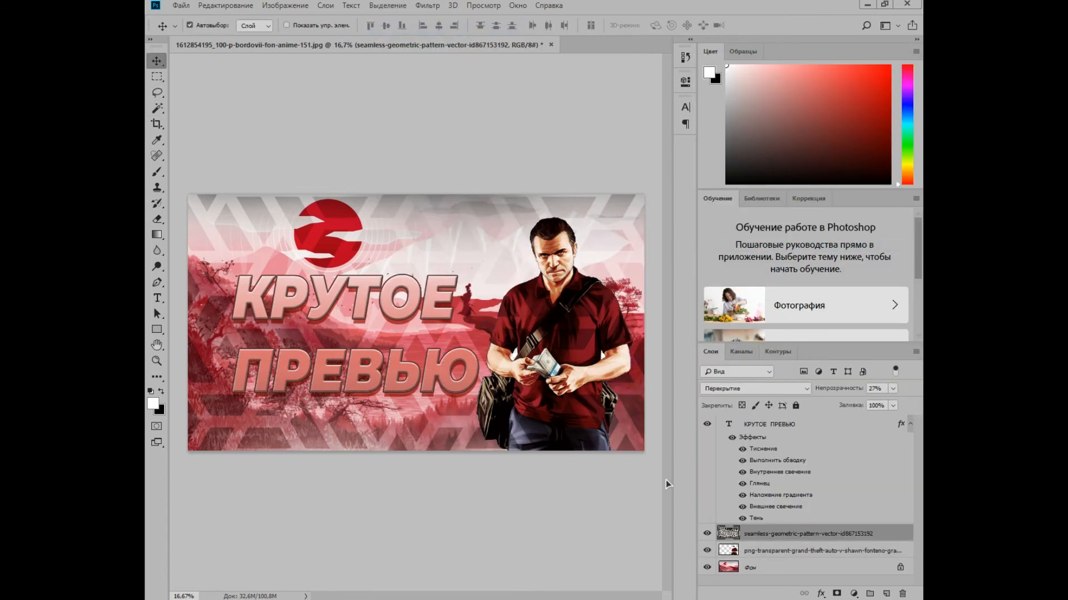
- Enable a drop shadow on the character layer and lower the layer's opacity to 97% in its blending options
right_click(750, 552)
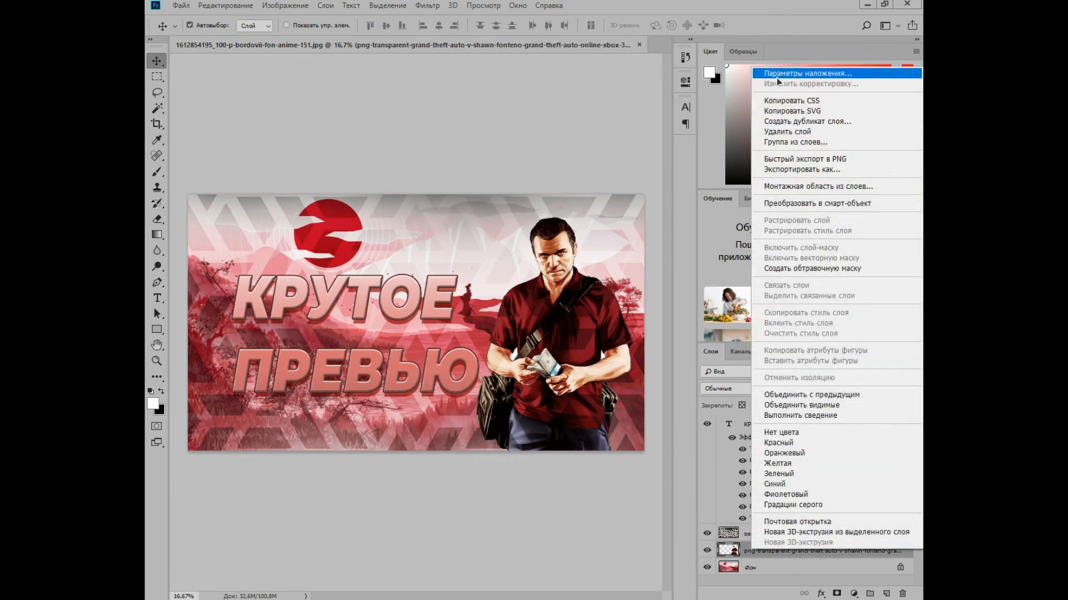
left_click(776, 74)
left_click_drag(629, 184, 412, 47)
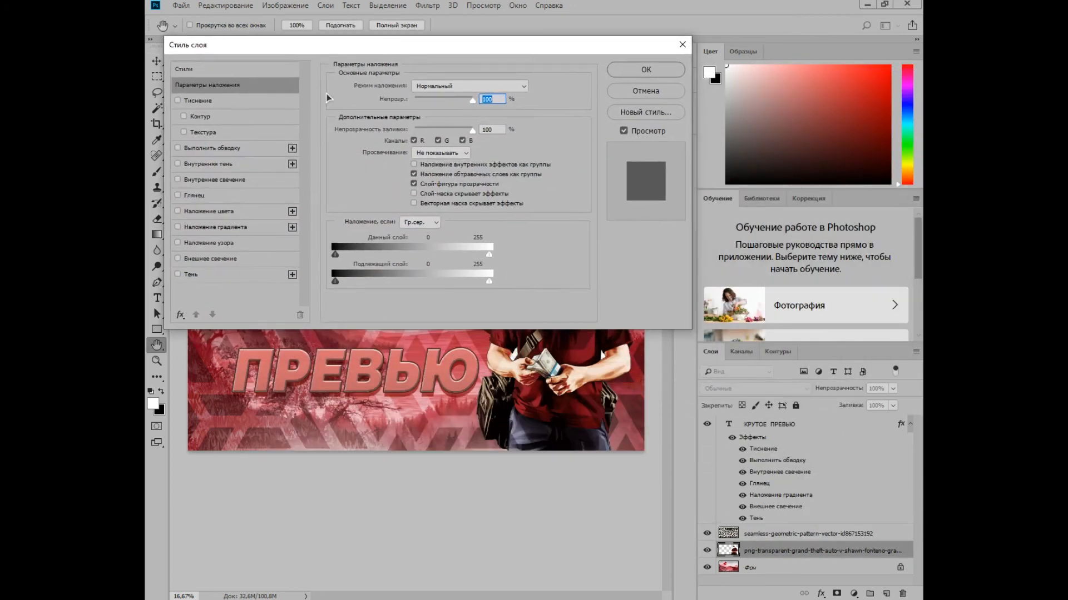
left_click(178, 274)
key("Down")
key("Down")
key("Down")
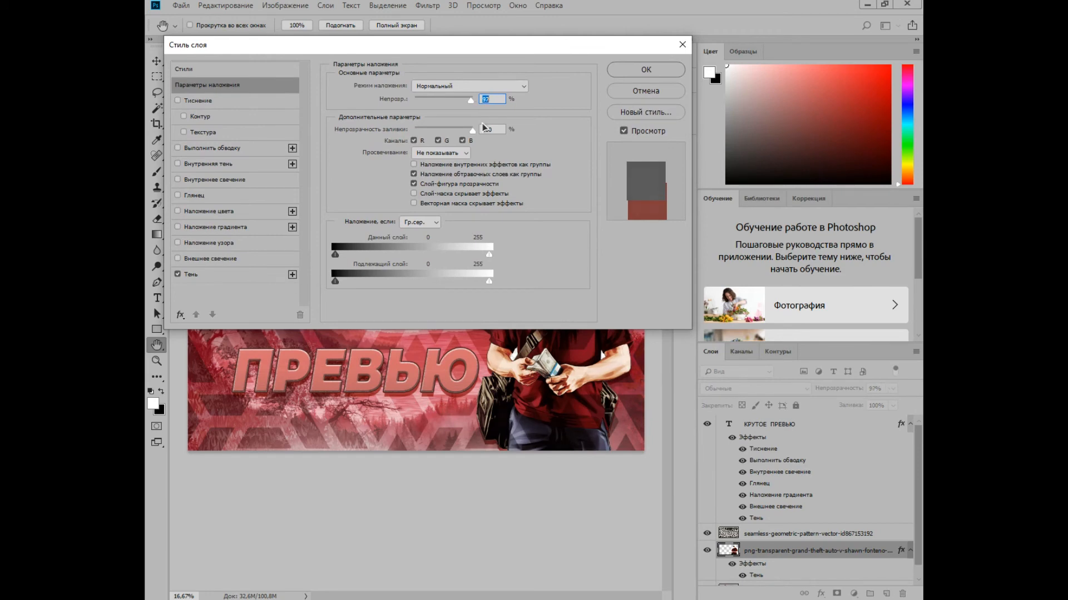
- Set the character's drop shadow to black (000000), with 9% spread and a size of about 76 px, and apply the layer style
left_click(243, 273)
left_click(521, 95)
left_click_drag(408, 231, 359, 296)
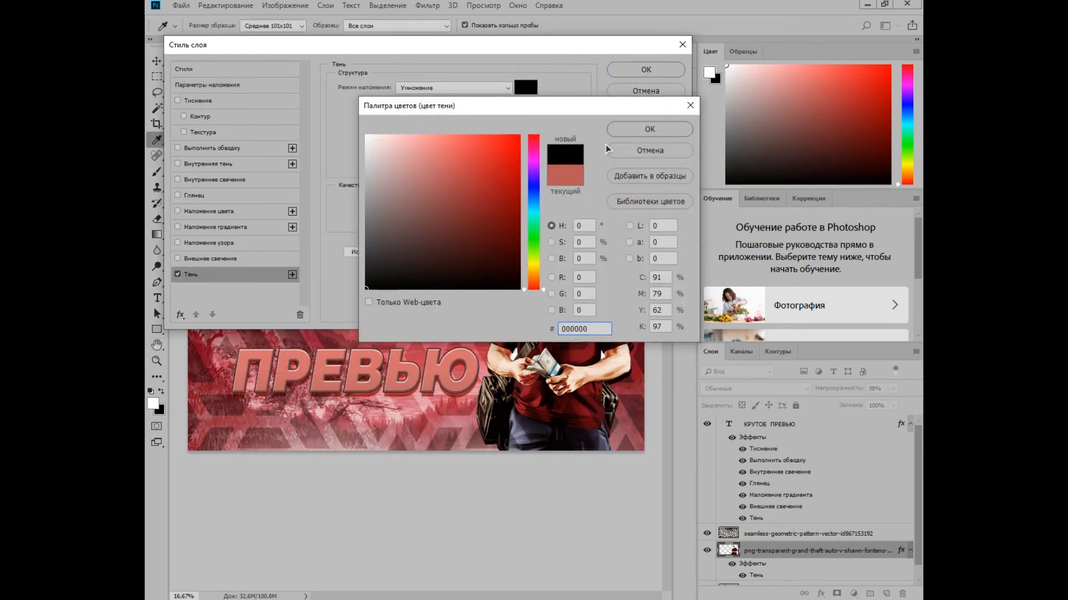
left_click(627, 131)
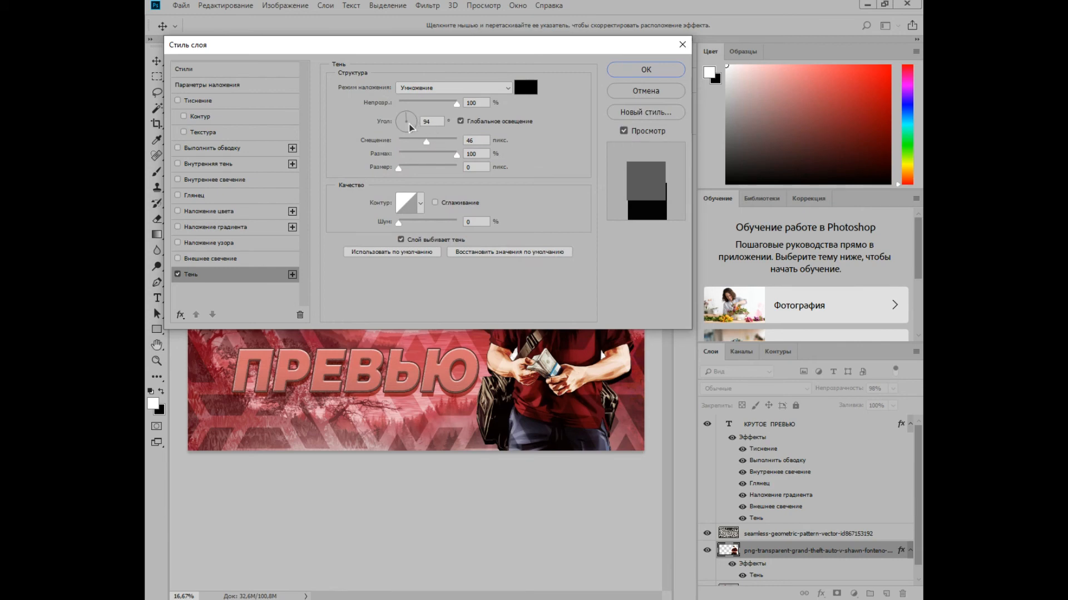
mouse_move(398, 168)
left_mouse_down()
mouse_move(429, 154)
mouse_move(405, 161)
mouse_move(419, 169)
left_mouse_up()
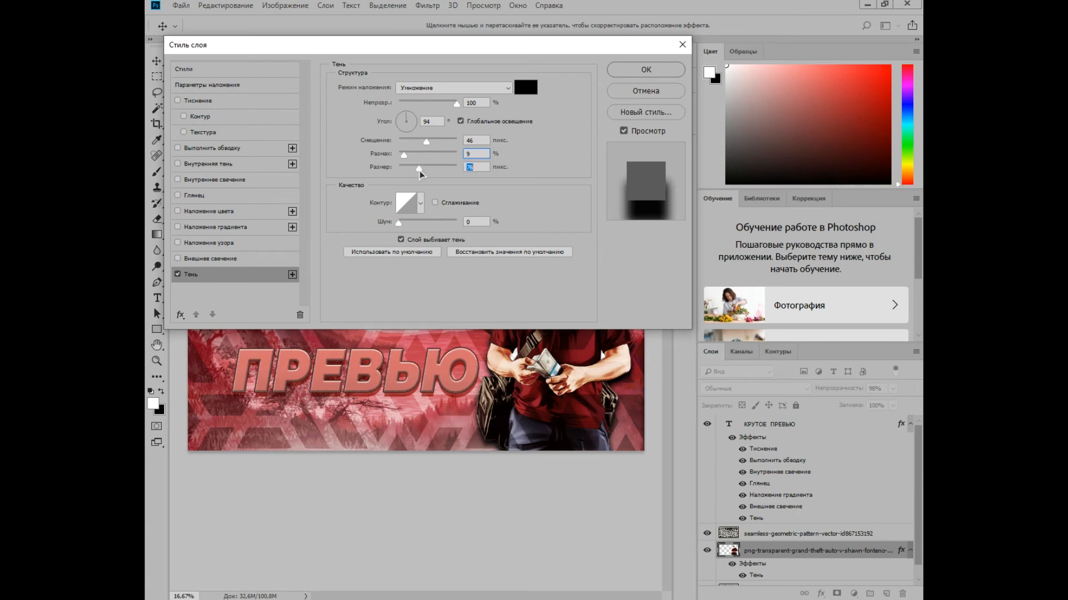
left_click(645, 70)
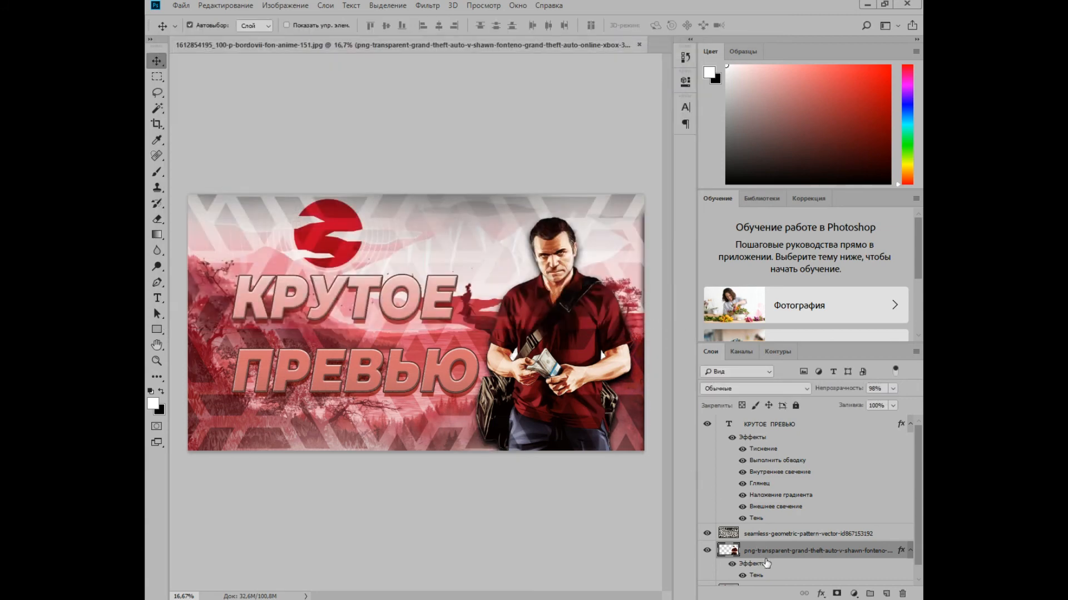
- In the КРУТОЕ ПРЕВЬЮ text layer's blending options, lower the layer opacity to 96% and add a second drop shadow
scroll(781, 571, "down", 1)
left_click(770, 580)
left_click(762, 523)
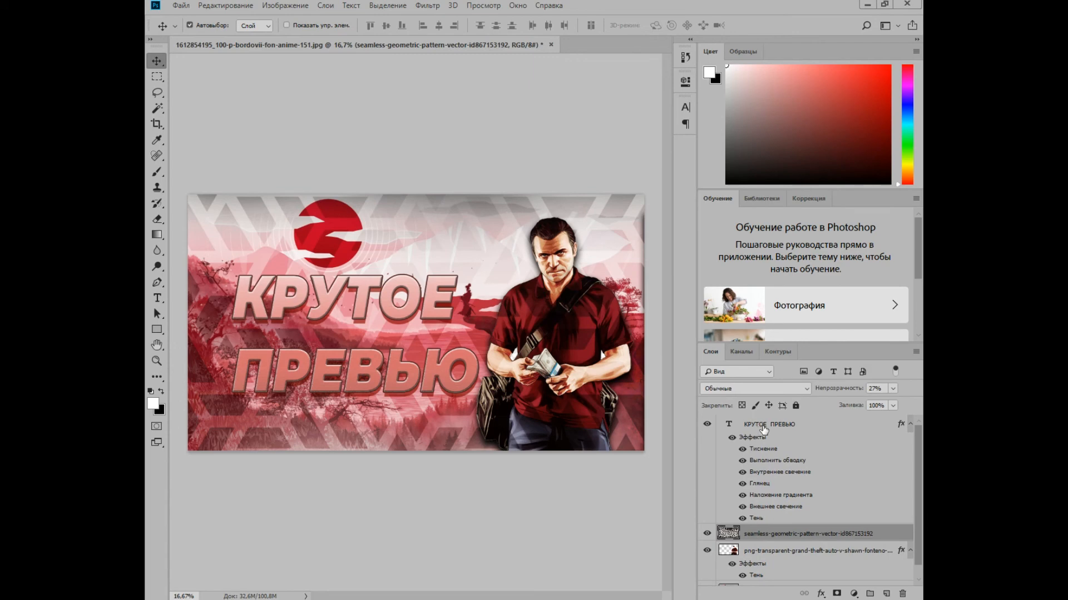
left_click(761, 426)
right_click(762, 426)
left_click(689, 84)
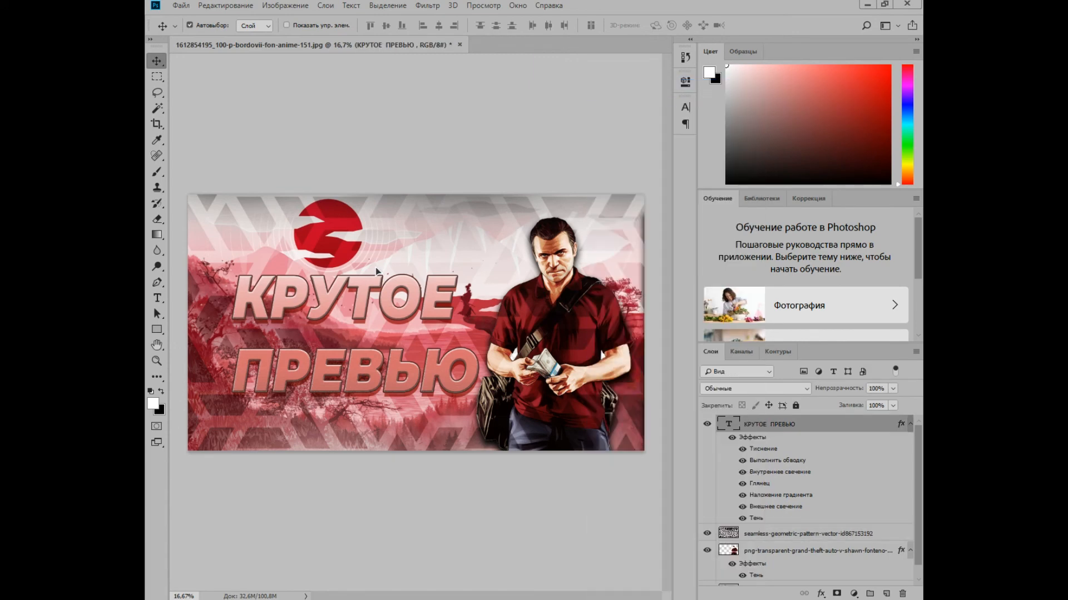
left_click(292, 275)
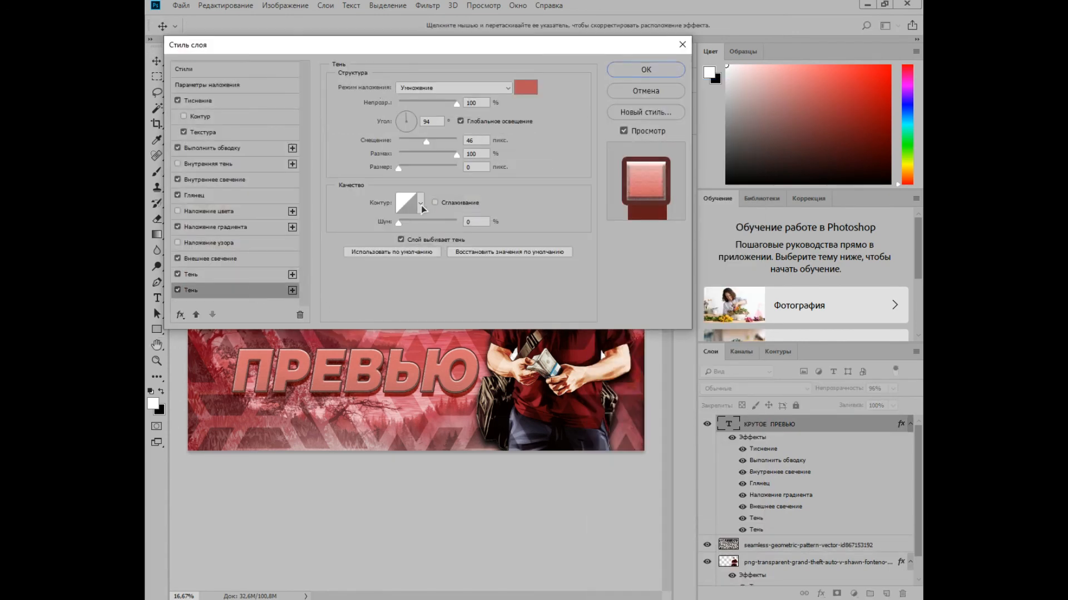
- Set the text's second drop shadow to black (000000), distance about 63 px, spread 0% and size 70 px, and apply the style
left_click(519, 95)
left_click_drag(408, 214, 360, 293)
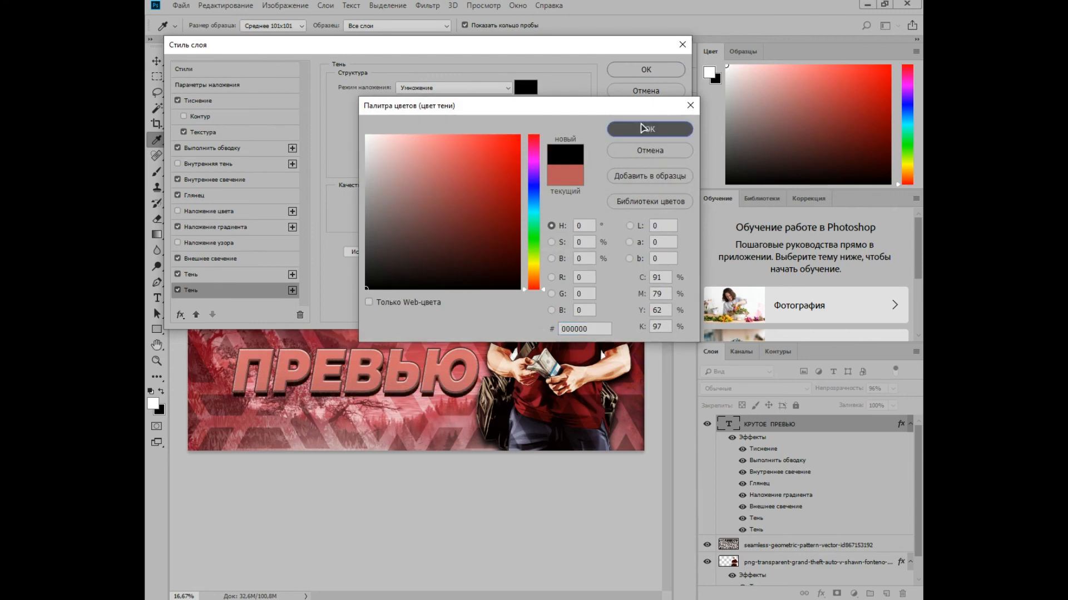
left_click(647, 129)
left_click_drag(454, 153, 432, 142)
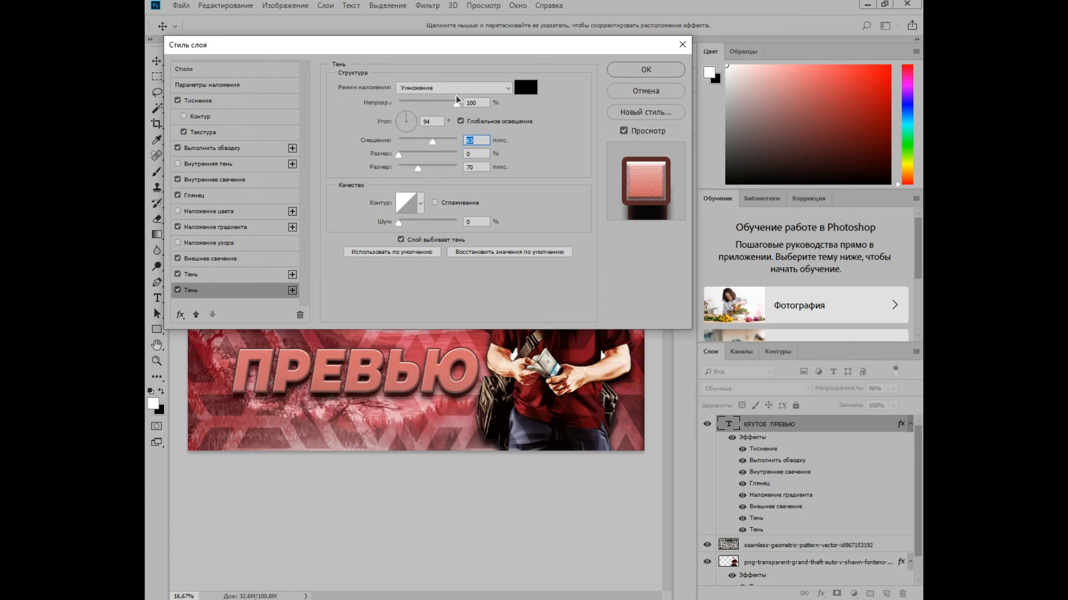
left_click(451, 89)
left_click(446, 99)
left_click(662, 70)
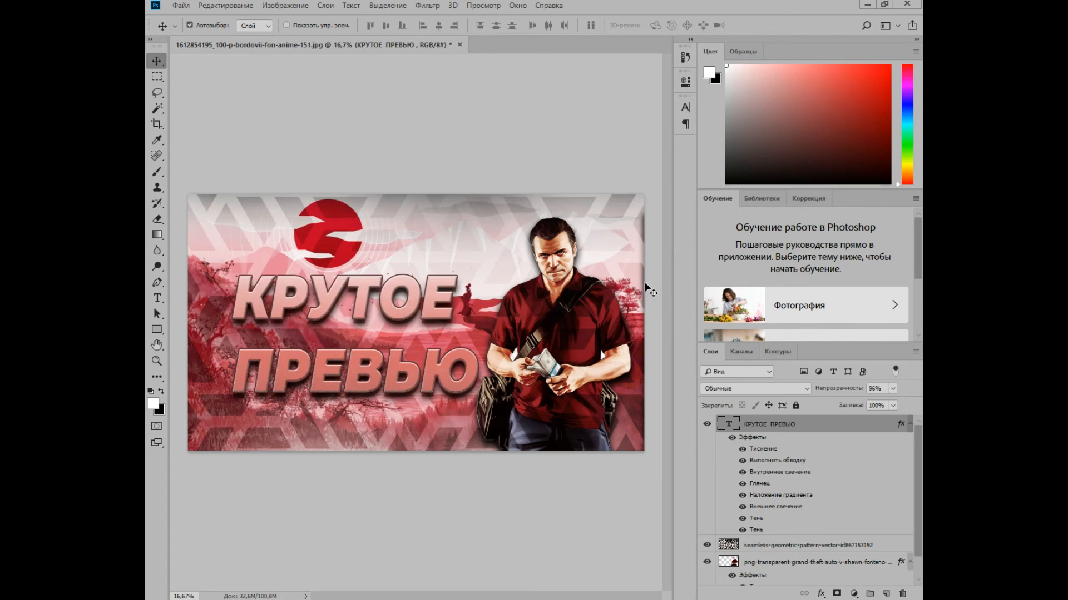